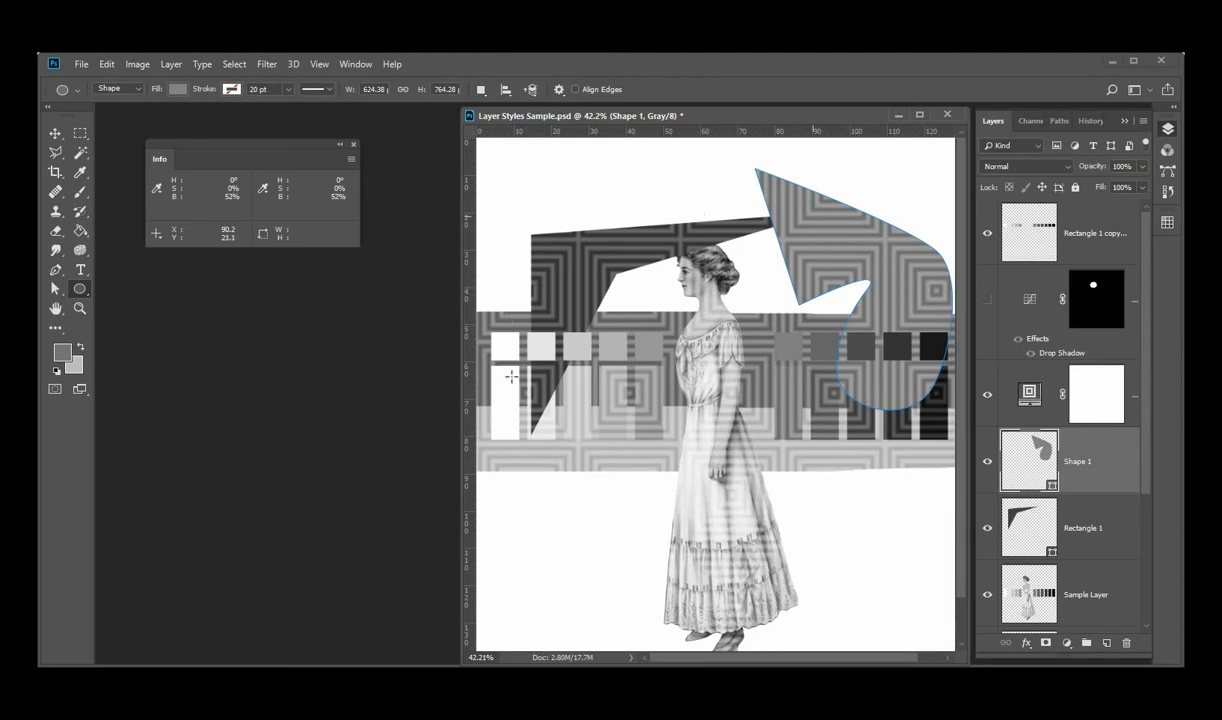
Compare the artwork with the pattern fill layer hidden and shown, and review the layers beneath it
click(988, 401)
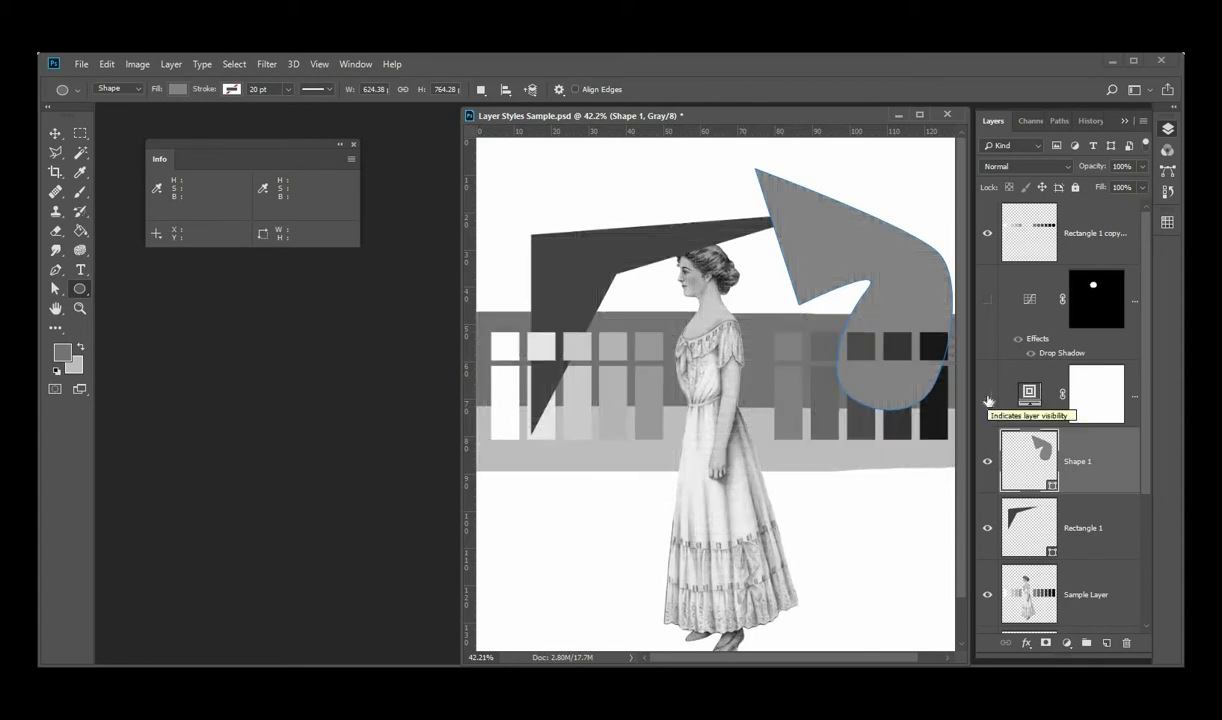
click(988, 398)
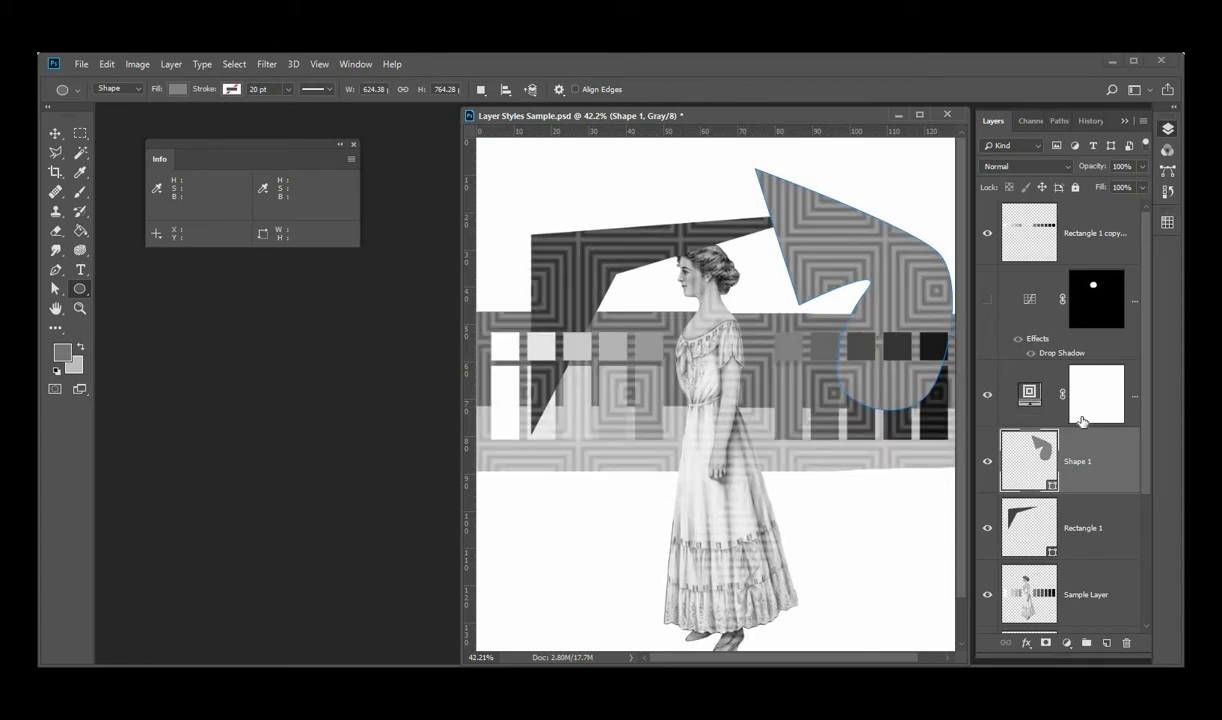
scroll(1038, 441, down, 3)
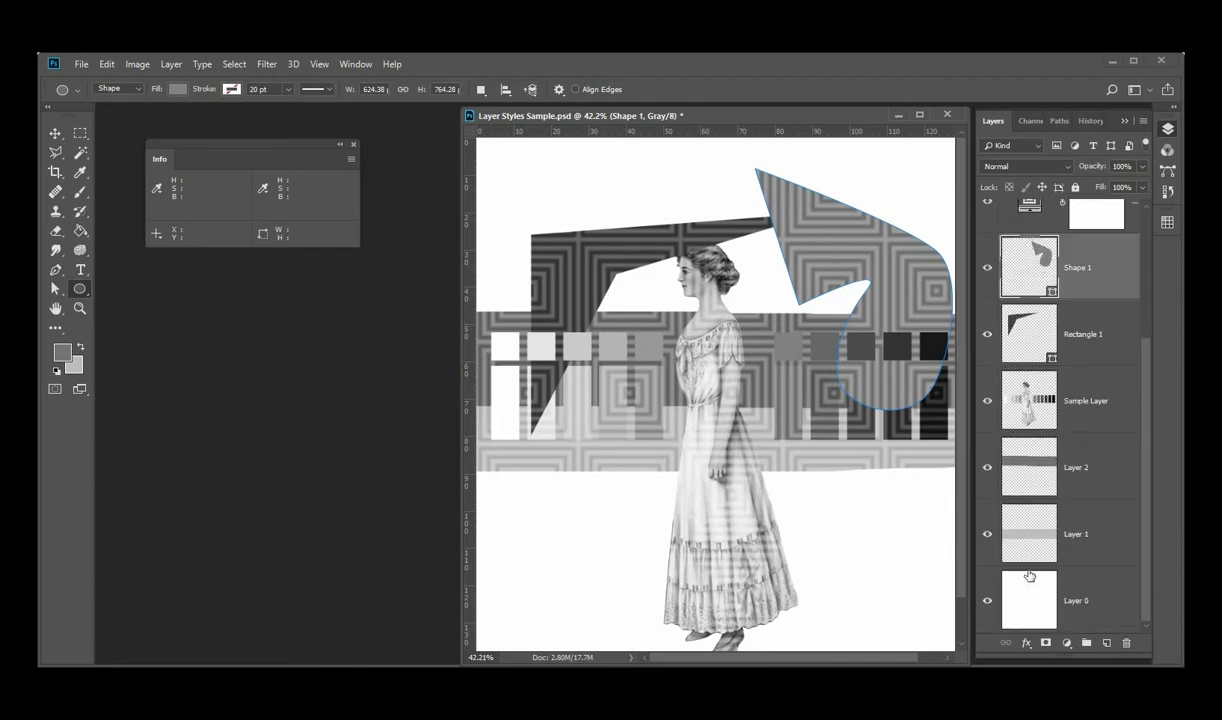
scroll(1005, 525, up, 3)
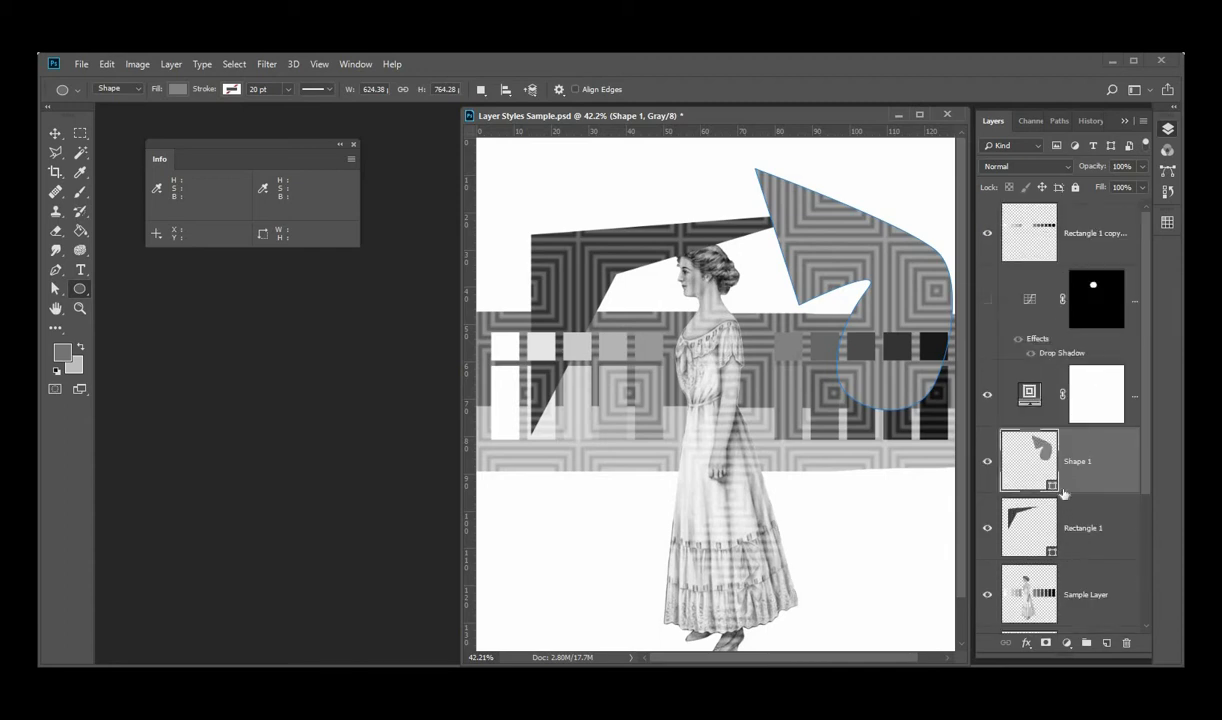
Clip the pattern fill layer to Shape 1, compare the artwork with it hidden and shown, and release the clipping mask
click(987, 235)
alt+click(1010, 422)
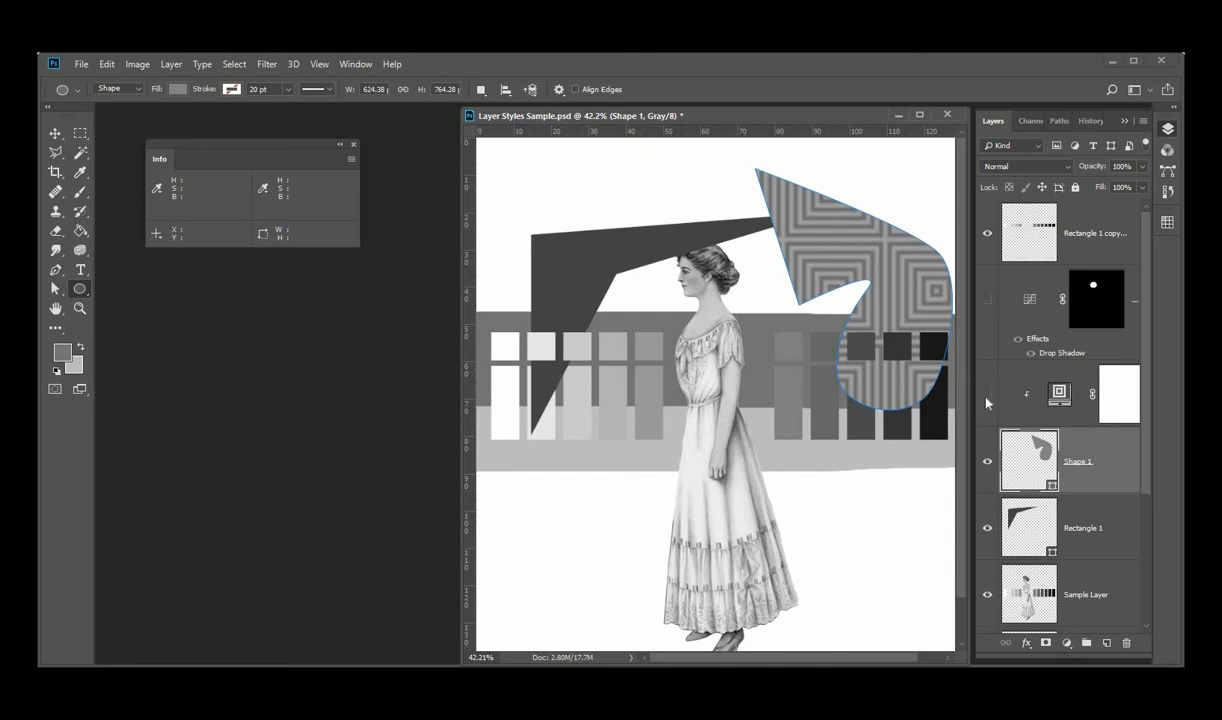
click(986, 402)
click(986, 400)
drag(1012, 392, 1016, 420)
alt+click(1016, 421)
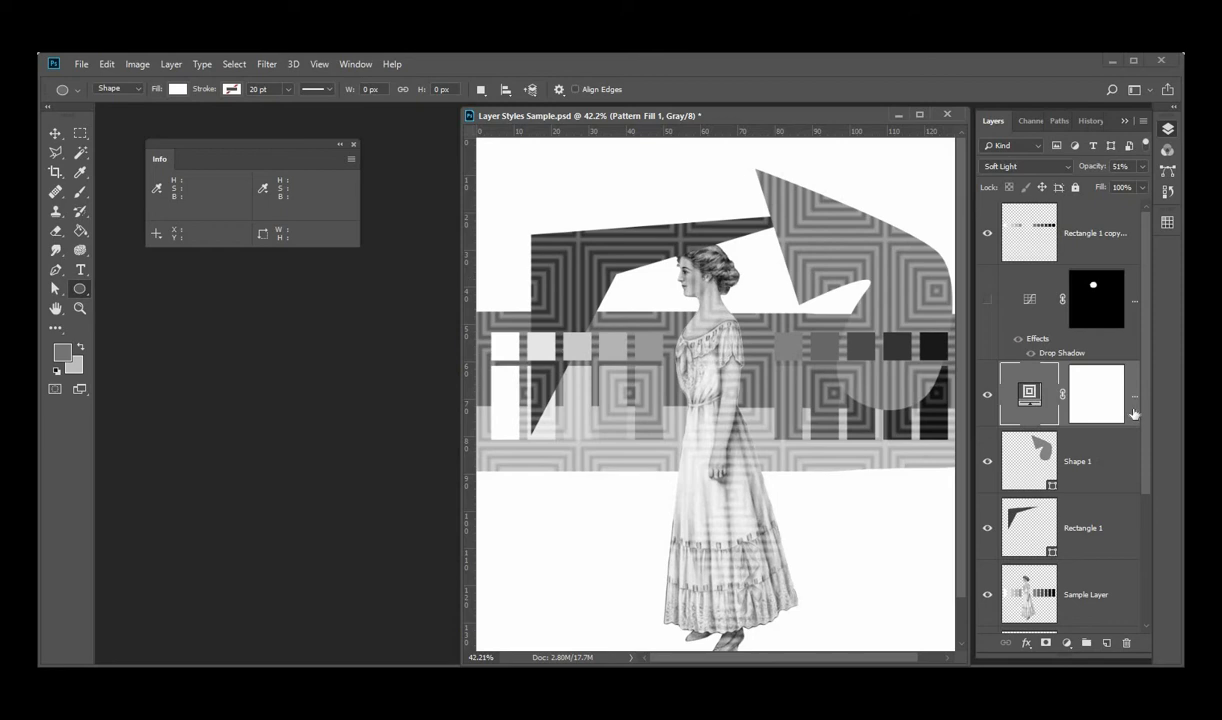
Clip the selected pattern fill layer to Shape 1 again with Create Clipping Mask and release it
click(173, 66)
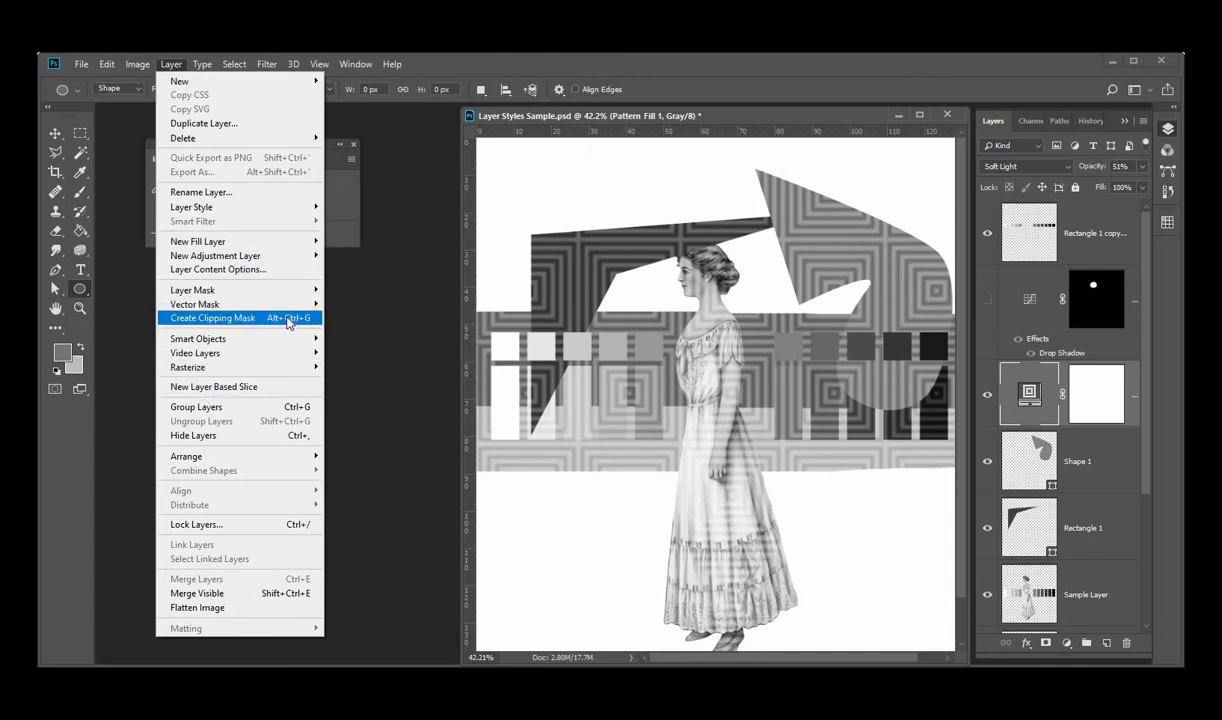
click(232, 322)
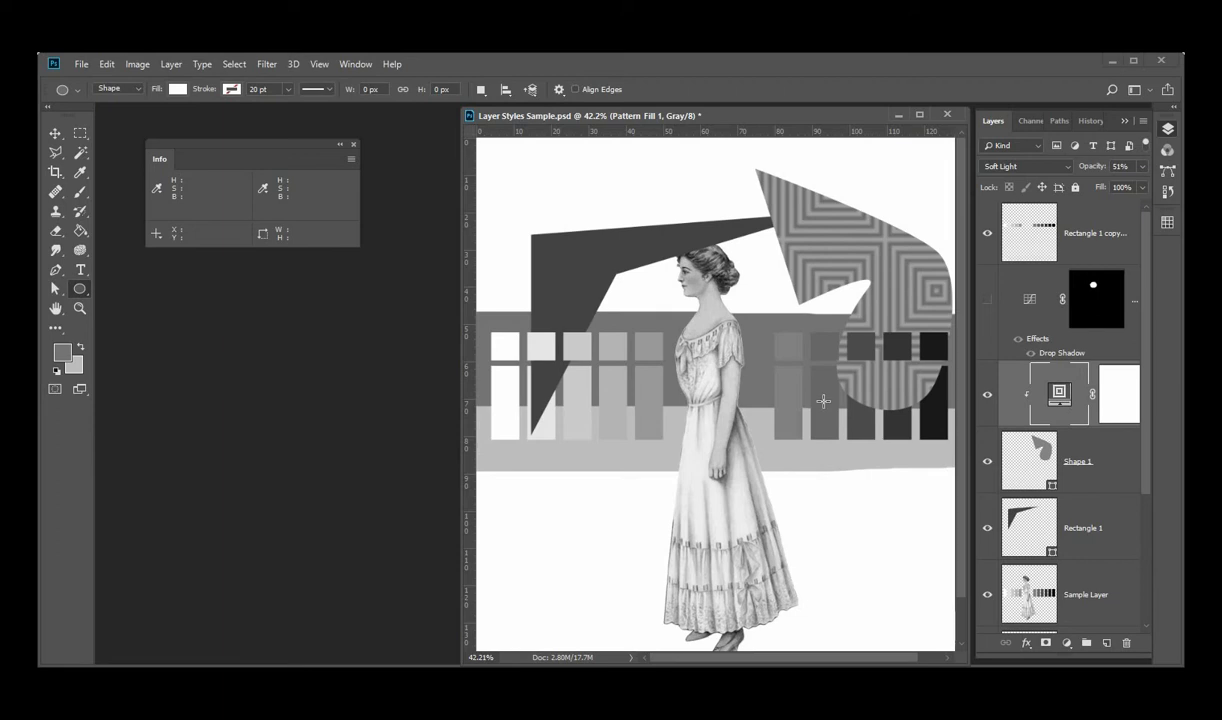
alt+click(1013, 423)
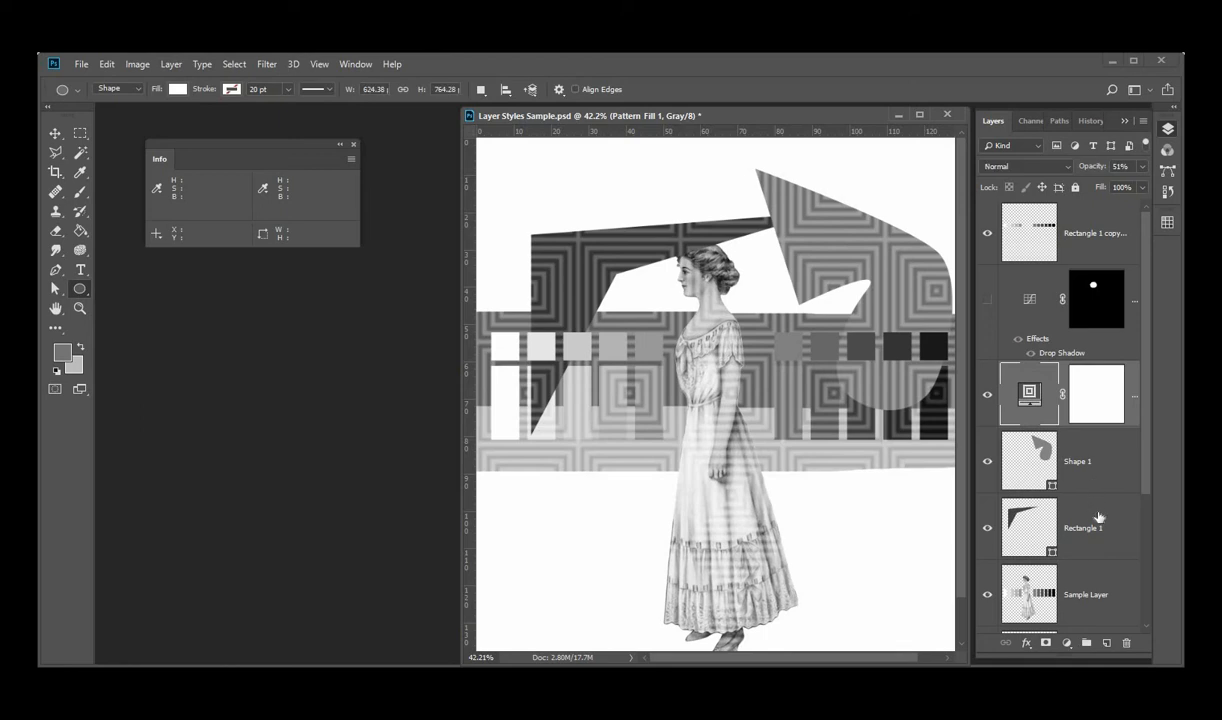
Group the Shape 1 and Rectangle 1 layers
click(1050, 488)
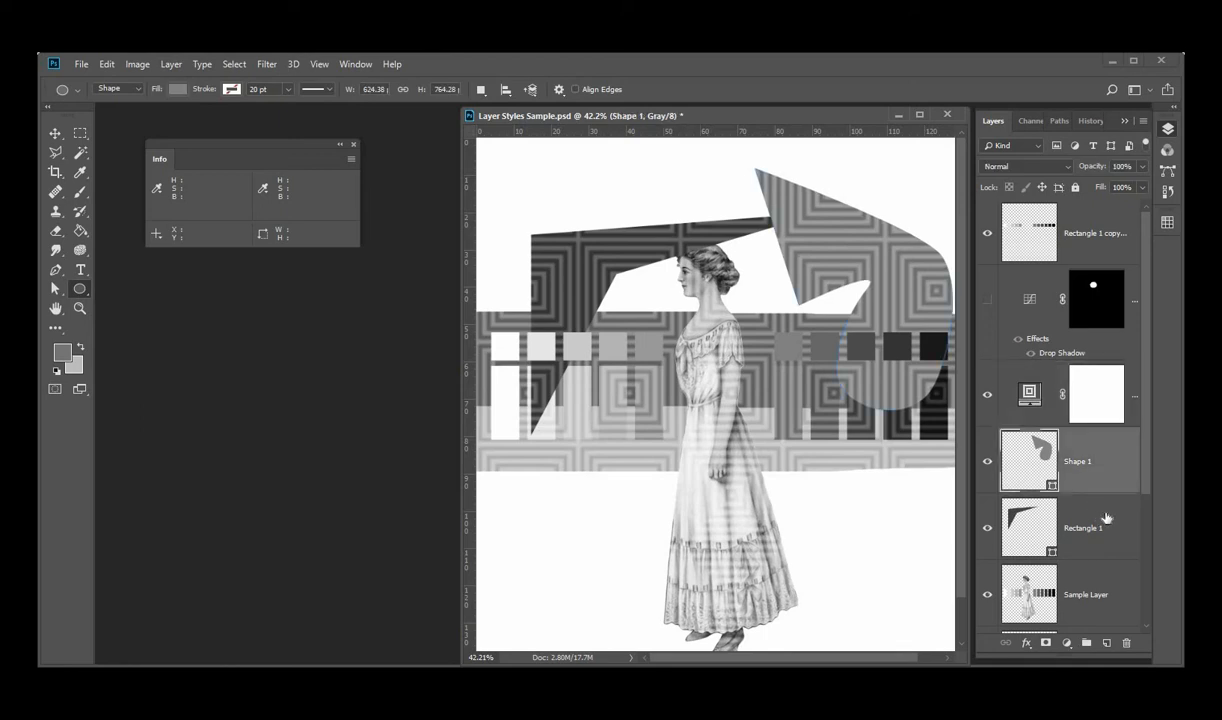
shift+click(1107, 520)
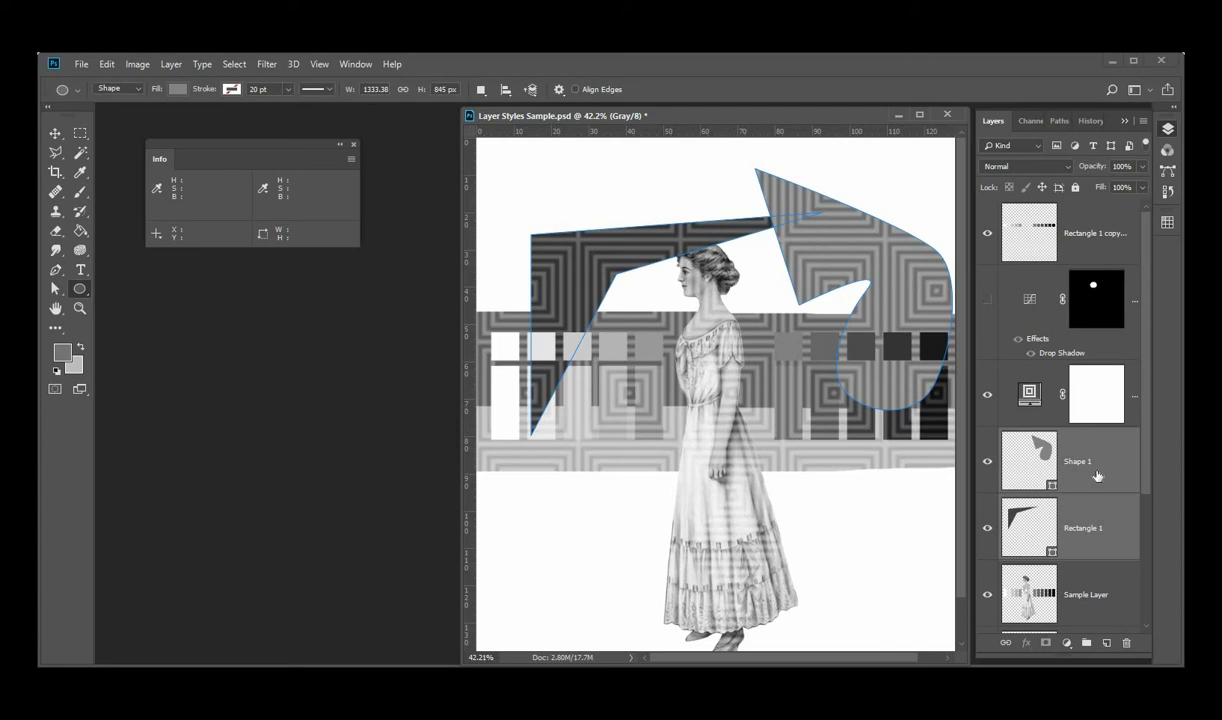
key(ctrl+g)
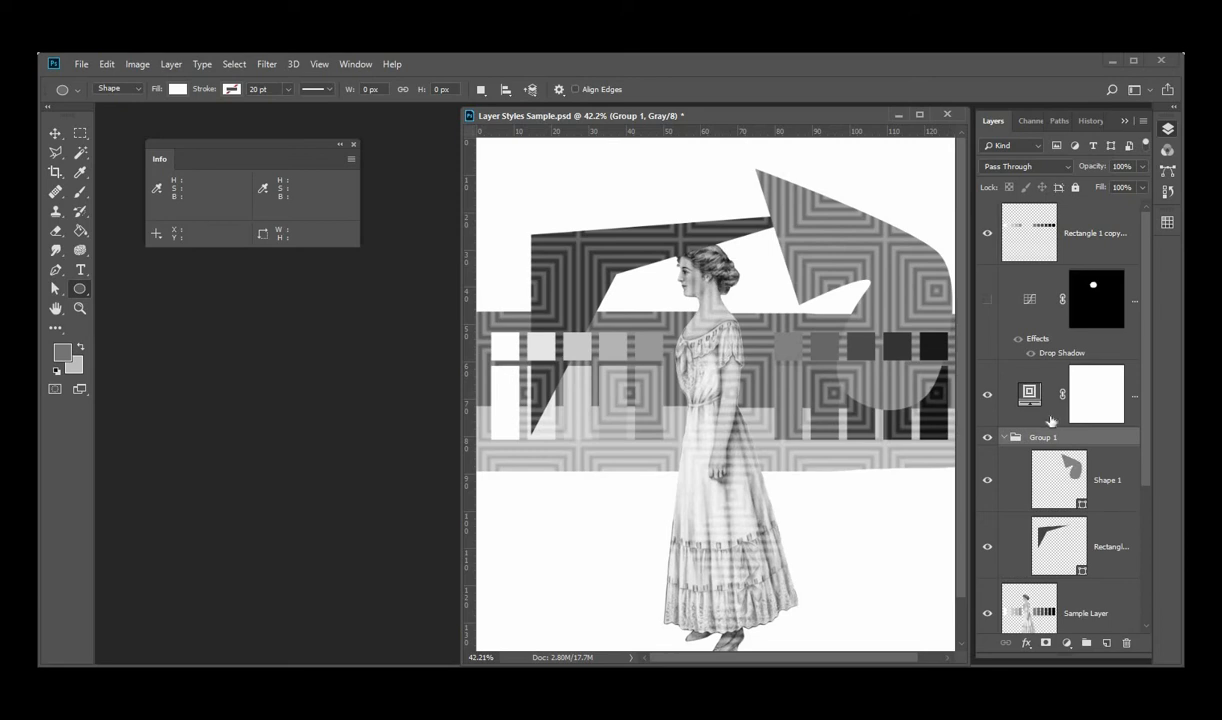
Clip the pattern fill layer to the group containing Shape 1 and Rectangle 1
click(1049, 419)
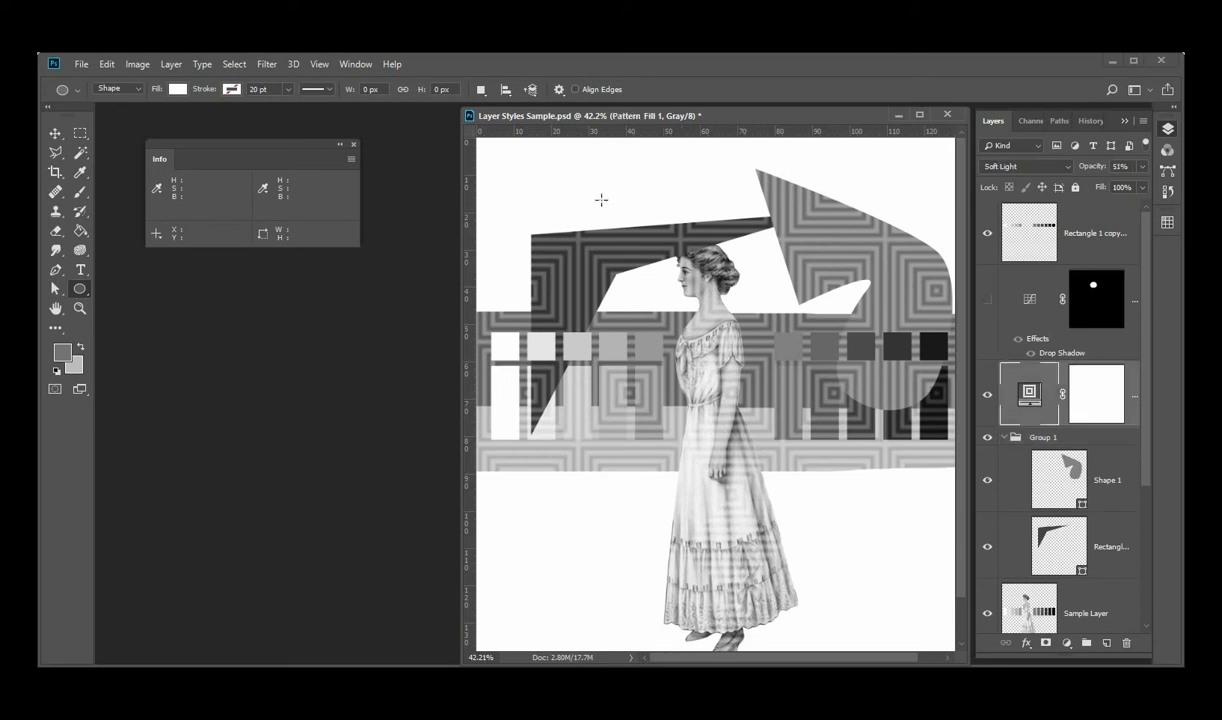
click(172, 64)
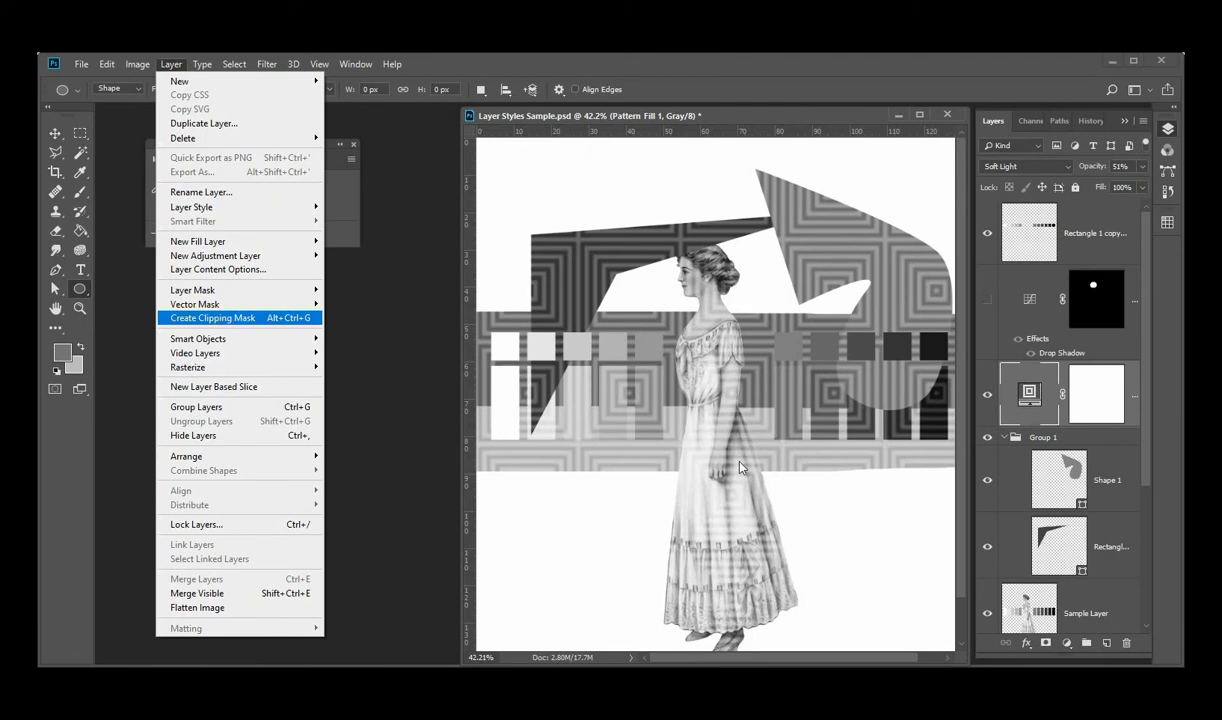
click(213, 318)
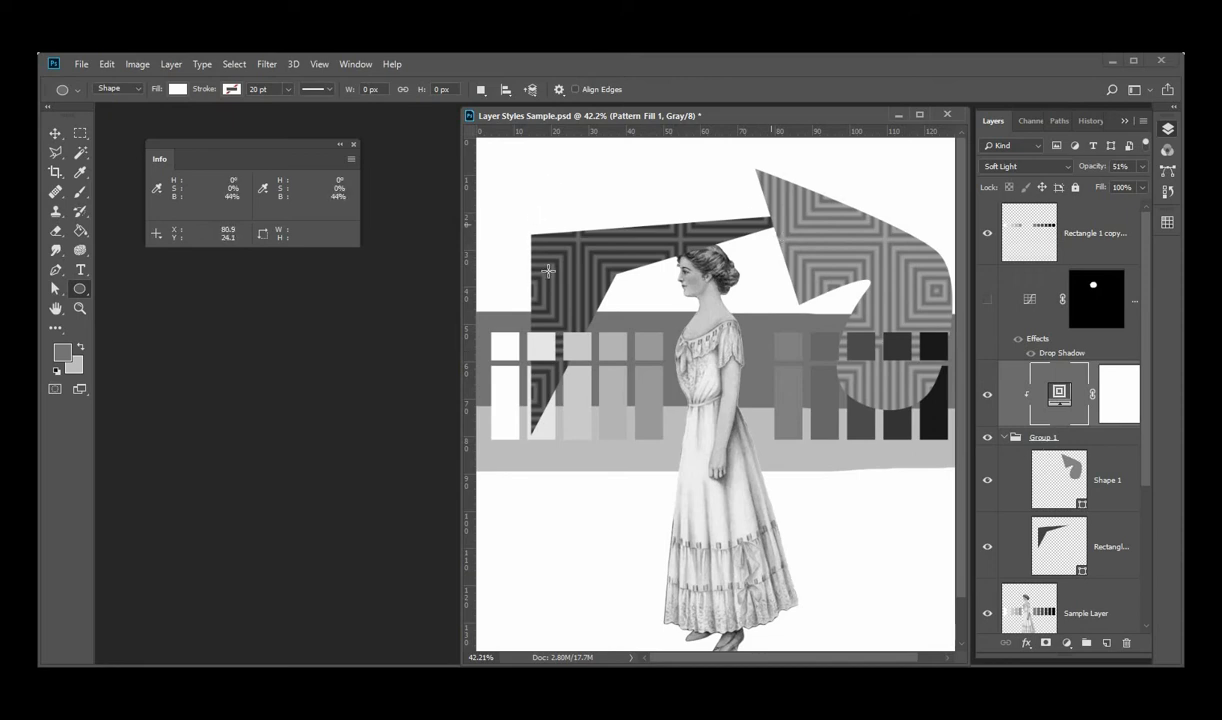
Compare the artwork with the group and its clipped pattern fill hidden and shown, and collapse the group
click(988, 440)
click(988, 440)
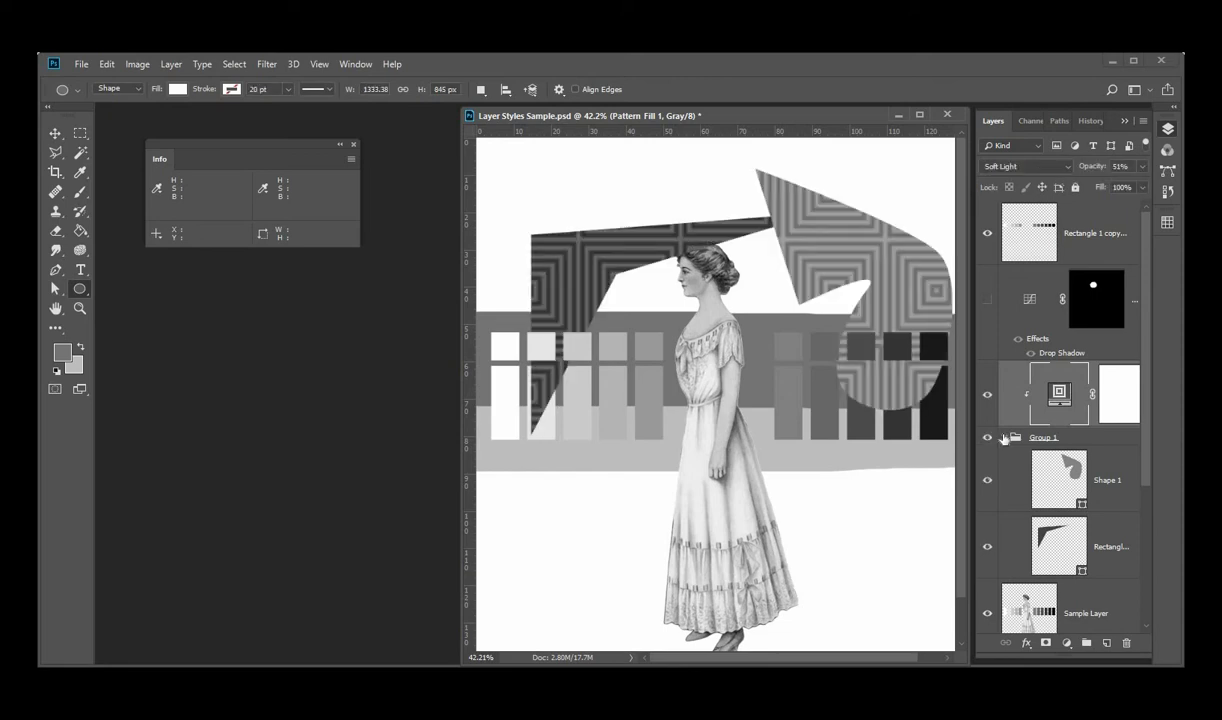
click(988, 397)
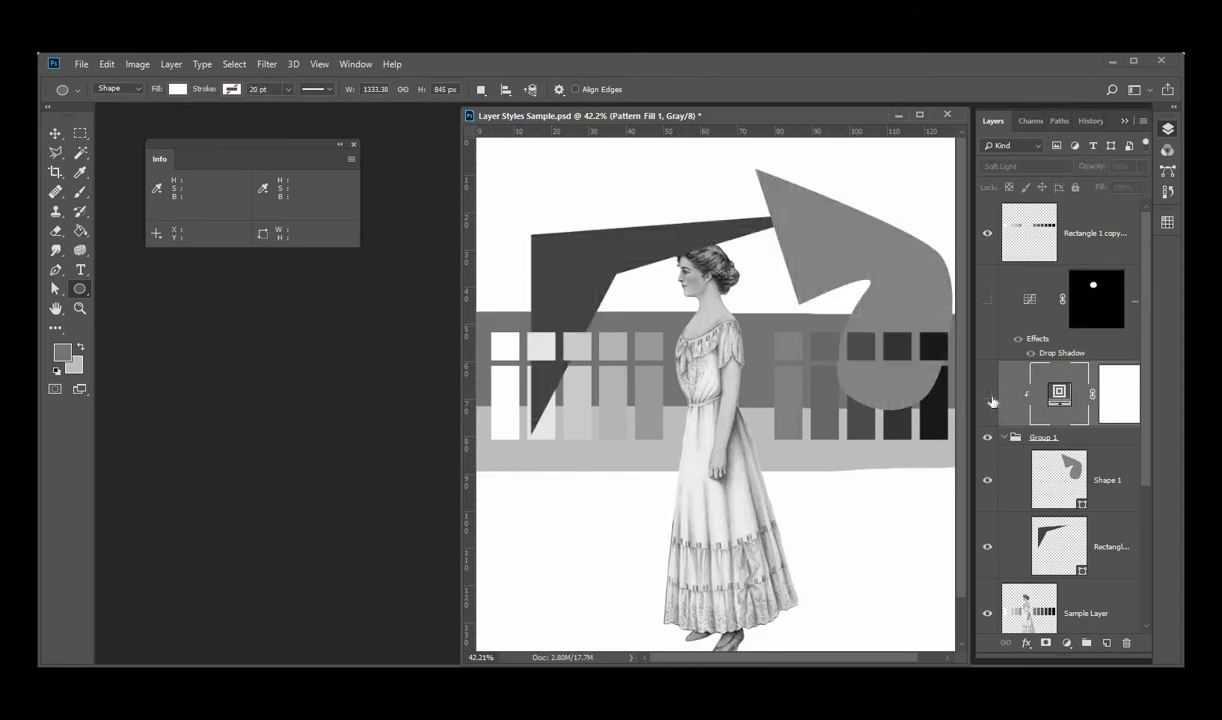
click(988, 397)
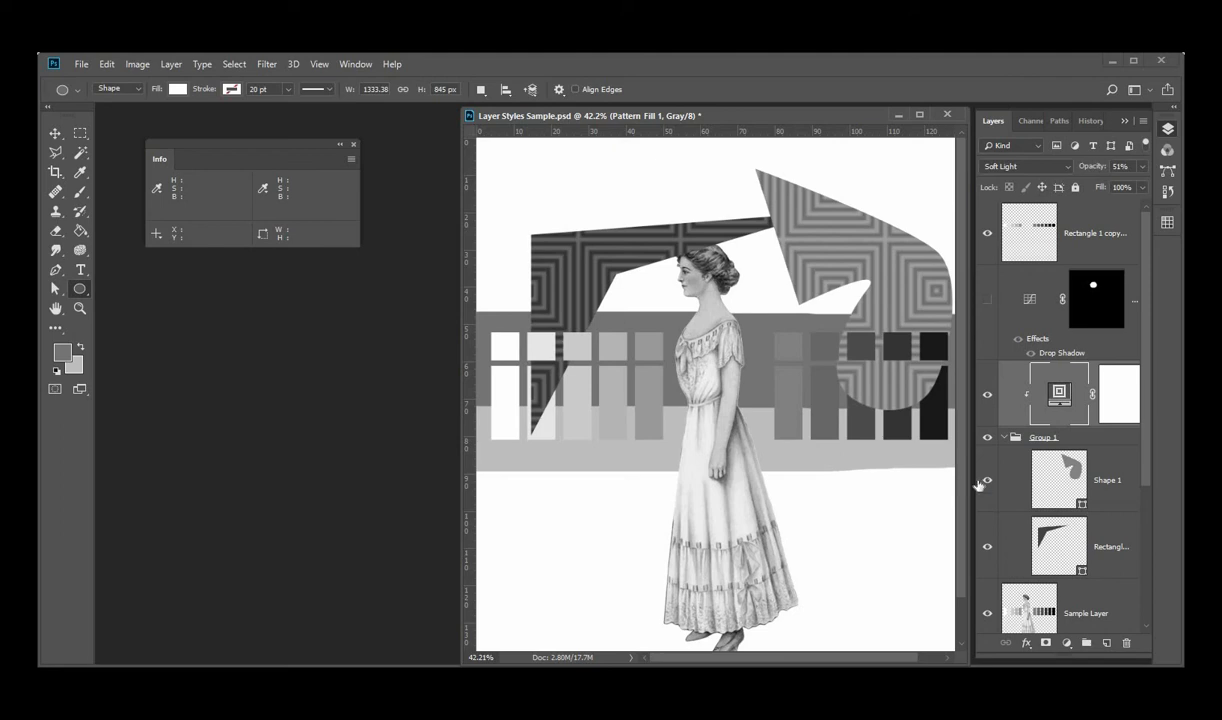
click(1004, 438)
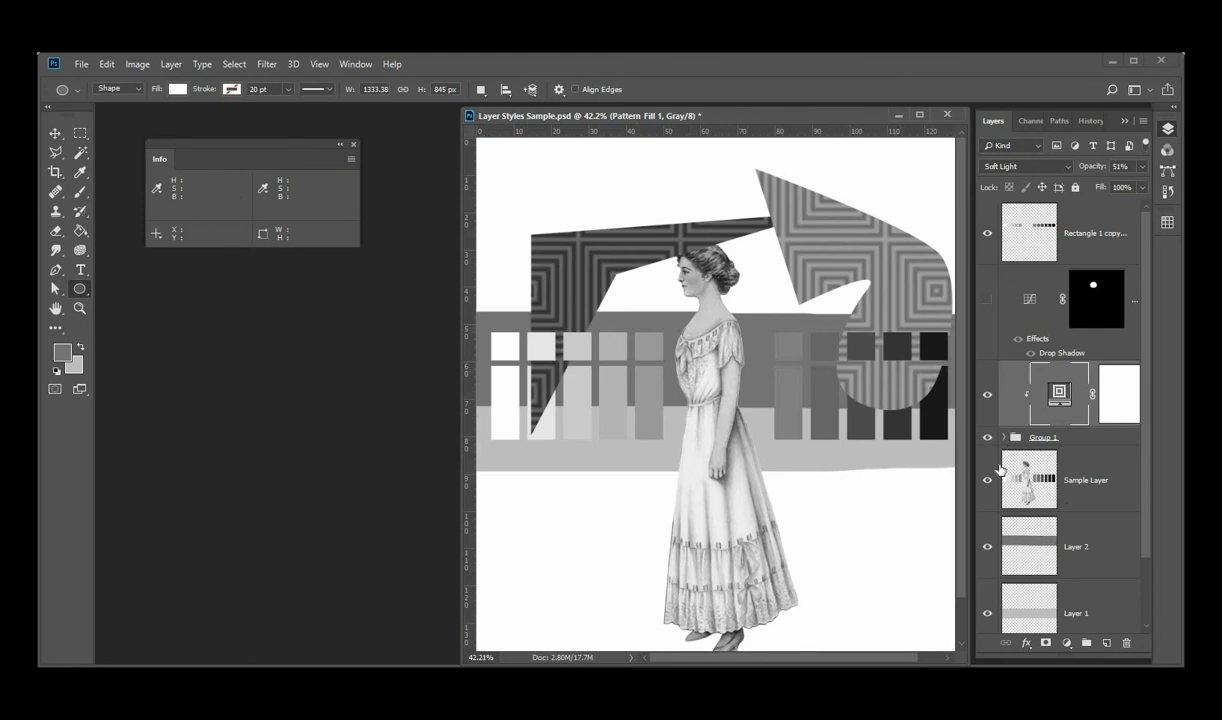
Add a Brightness/Contrast adjustment layer above the topmost Rectangle 1 copy layer with brightness set to -139
click(1080, 225)
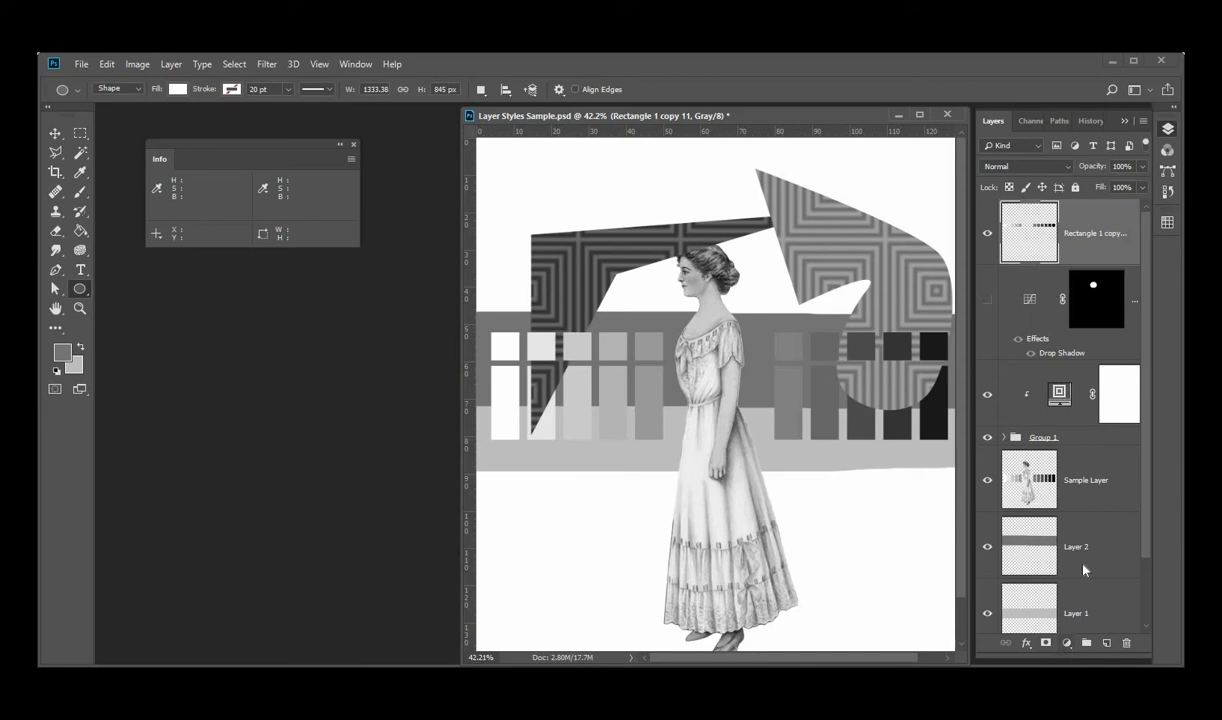
click(1066, 643)
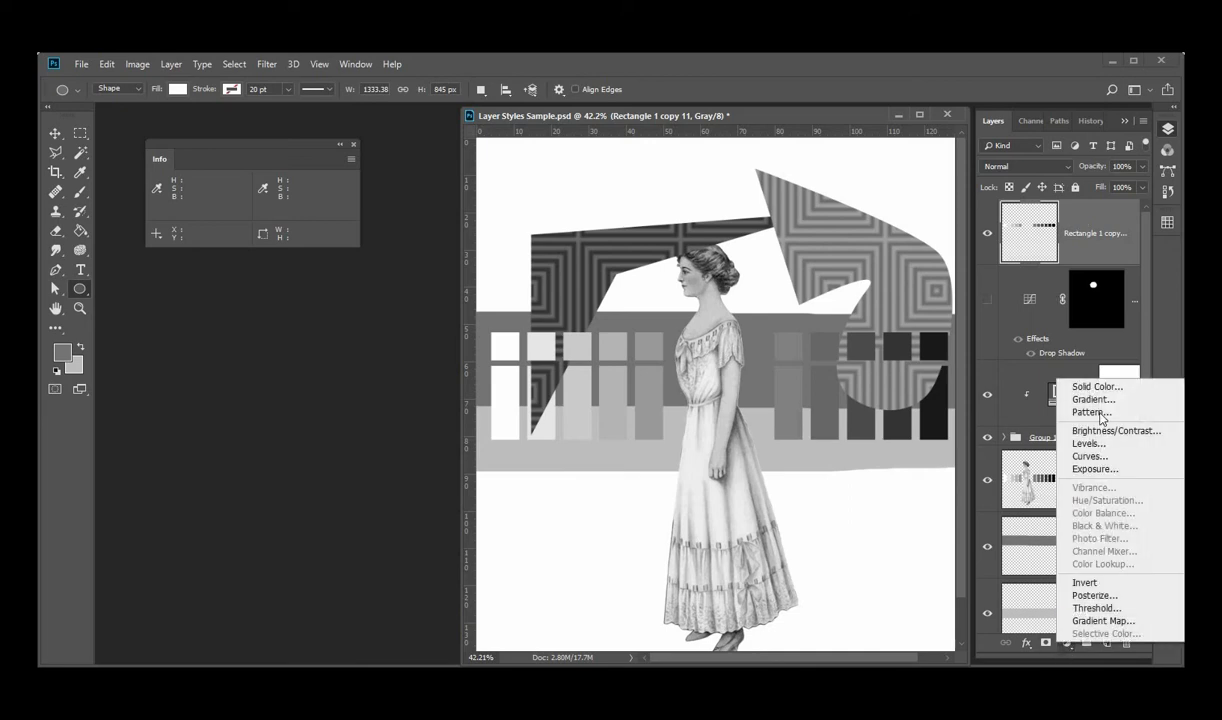
click(1072, 429)
drag(284, 374, 198, 376)
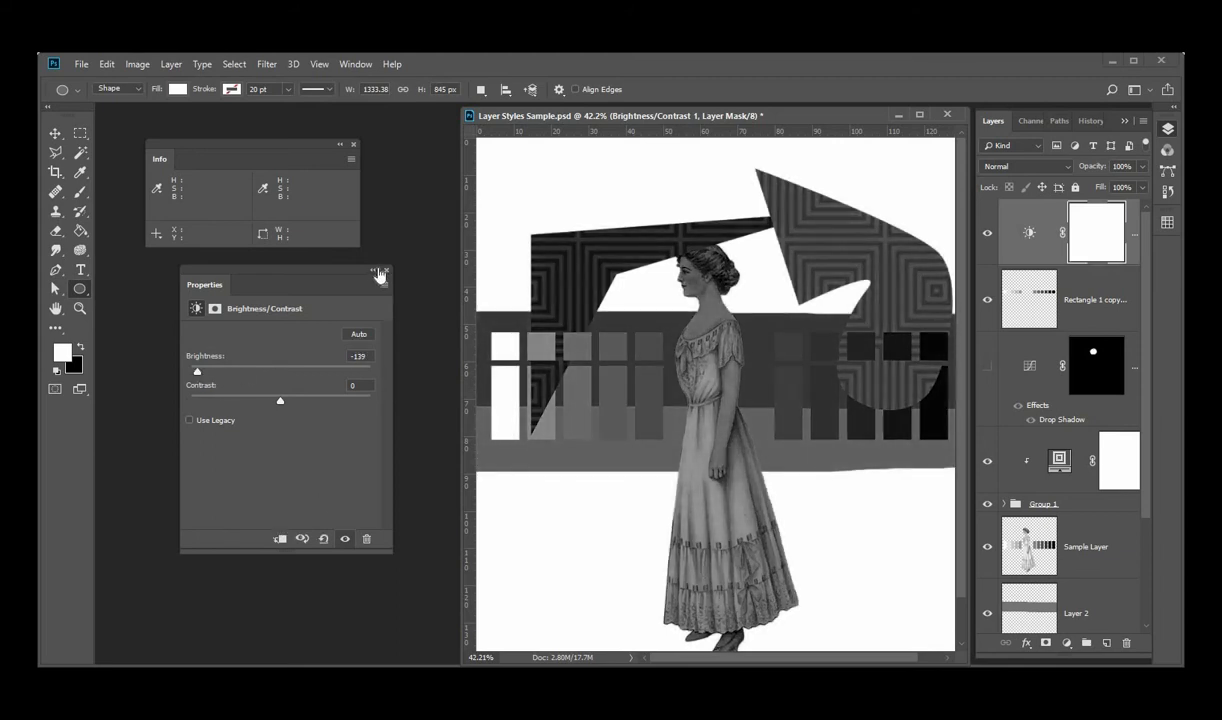
click(386, 270)
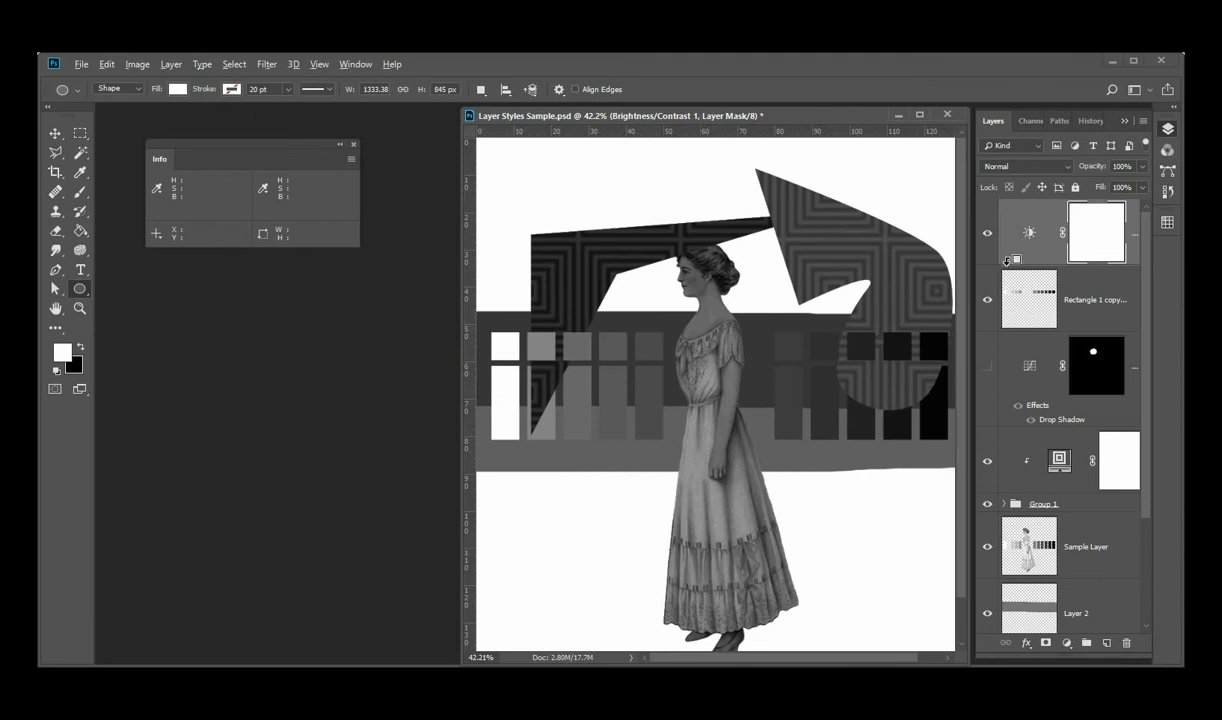
Clip the Brightness/Contrast adjustment to the Rectangle 1 copy layer and compare the artwork with it hidden and shown
alt+click(1007, 260)
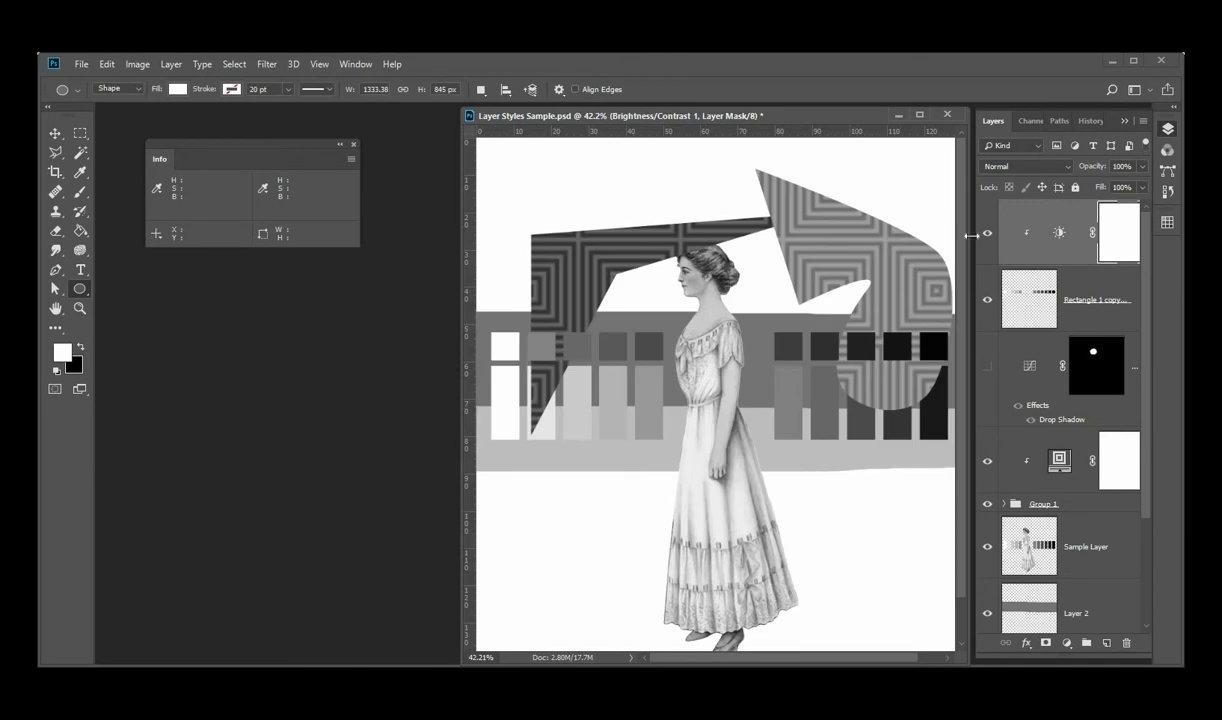
click(990, 233)
click(990, 233)
click(990, 233)
click(990, 233)
Add a Curves adjustment layer above Sample Layer and shape a steep S-curve that darkens shadows and brightens highlights
click(1033, 540)
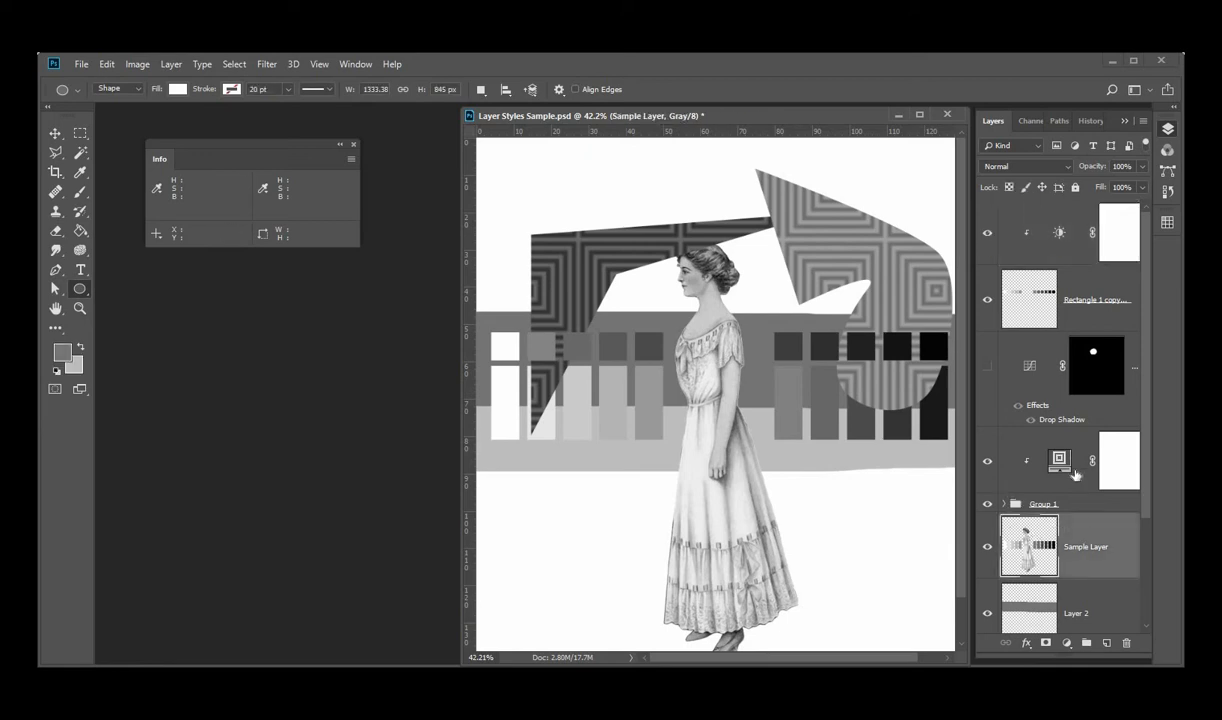
scroll(1075, 475, down, 2)
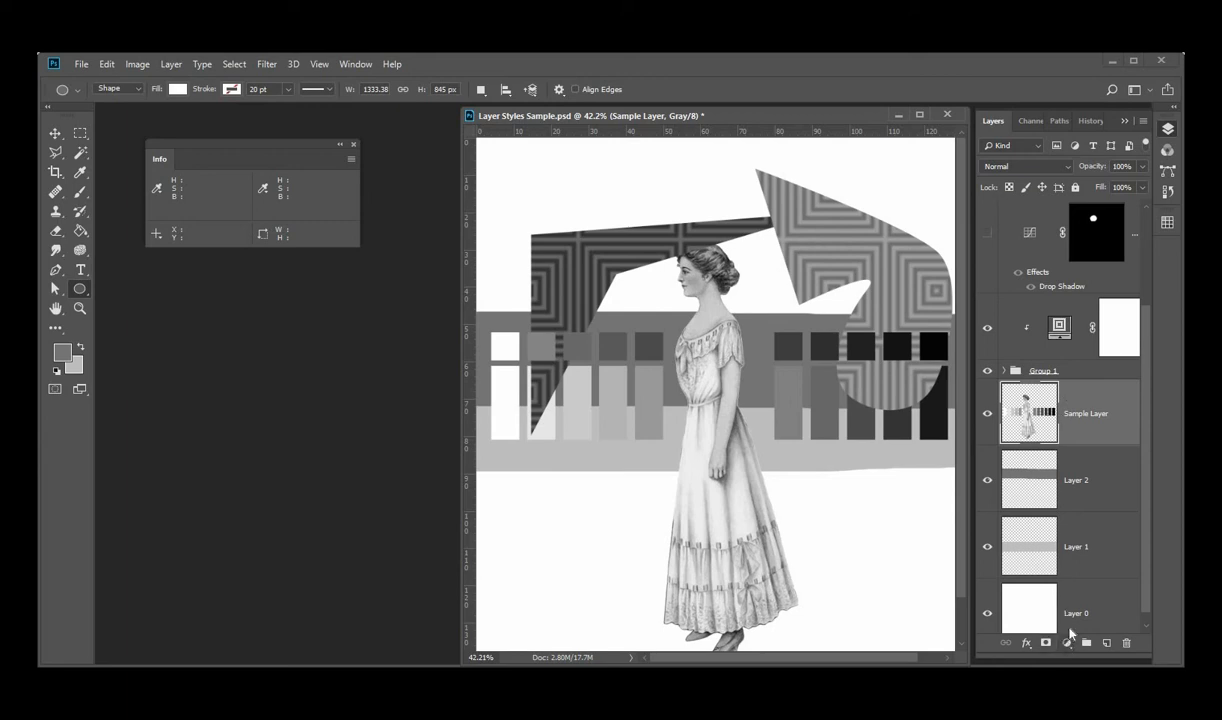
click(1067, 641)
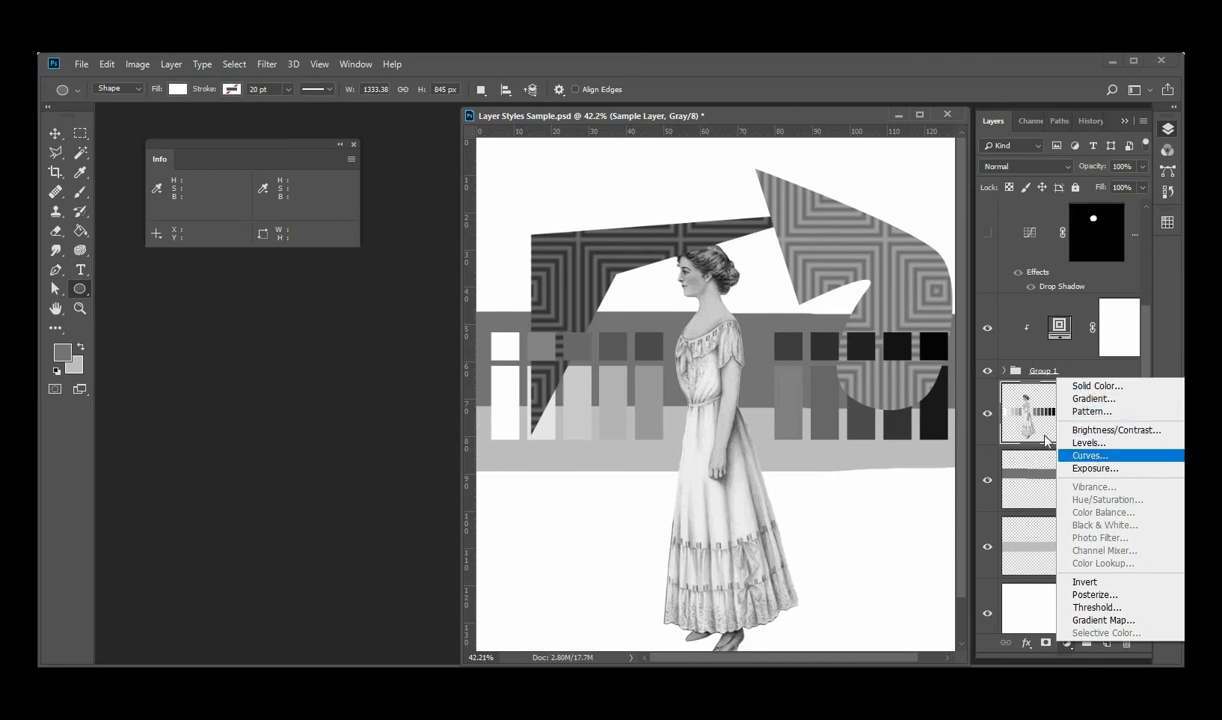
click(1090, 455)
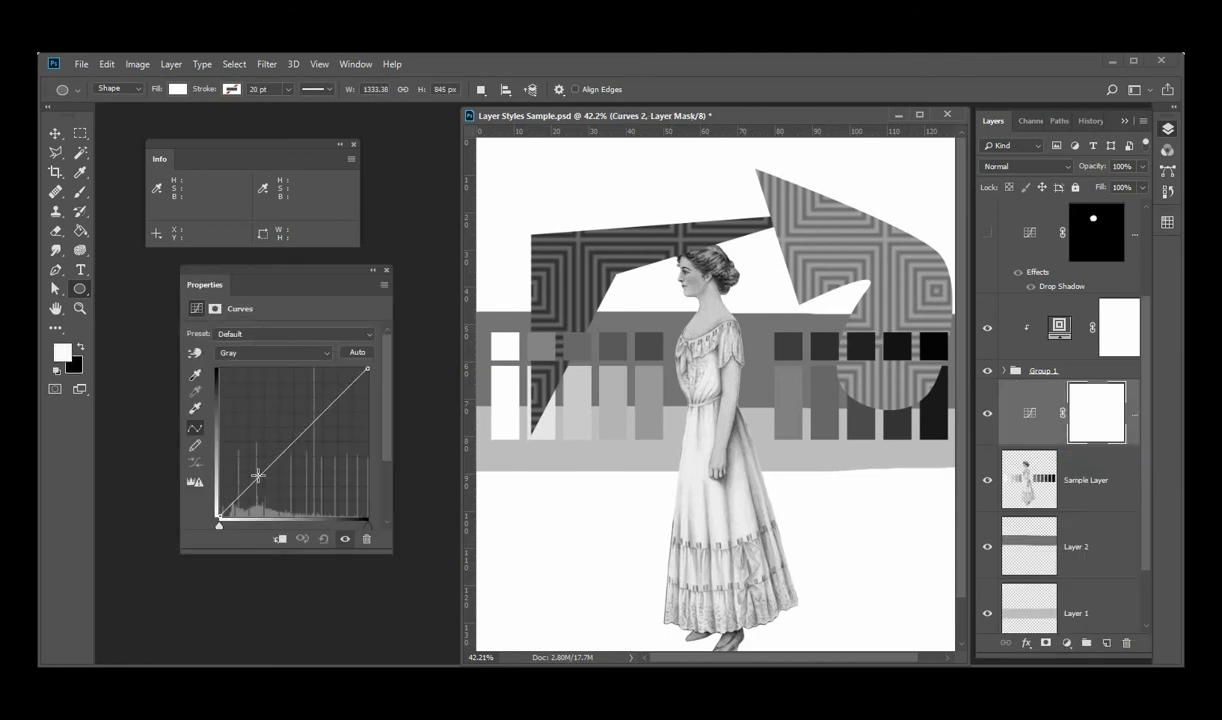
drag(258, 475, 271, 491)
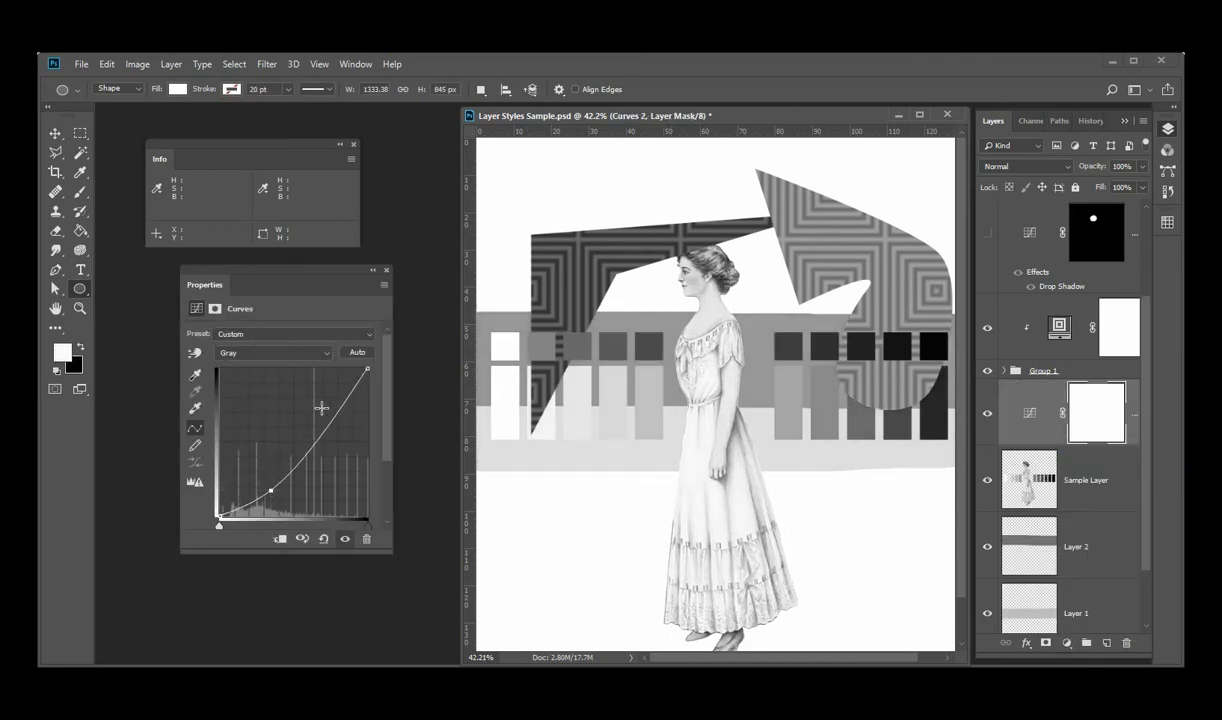
drag(306, 390, 304, 404)
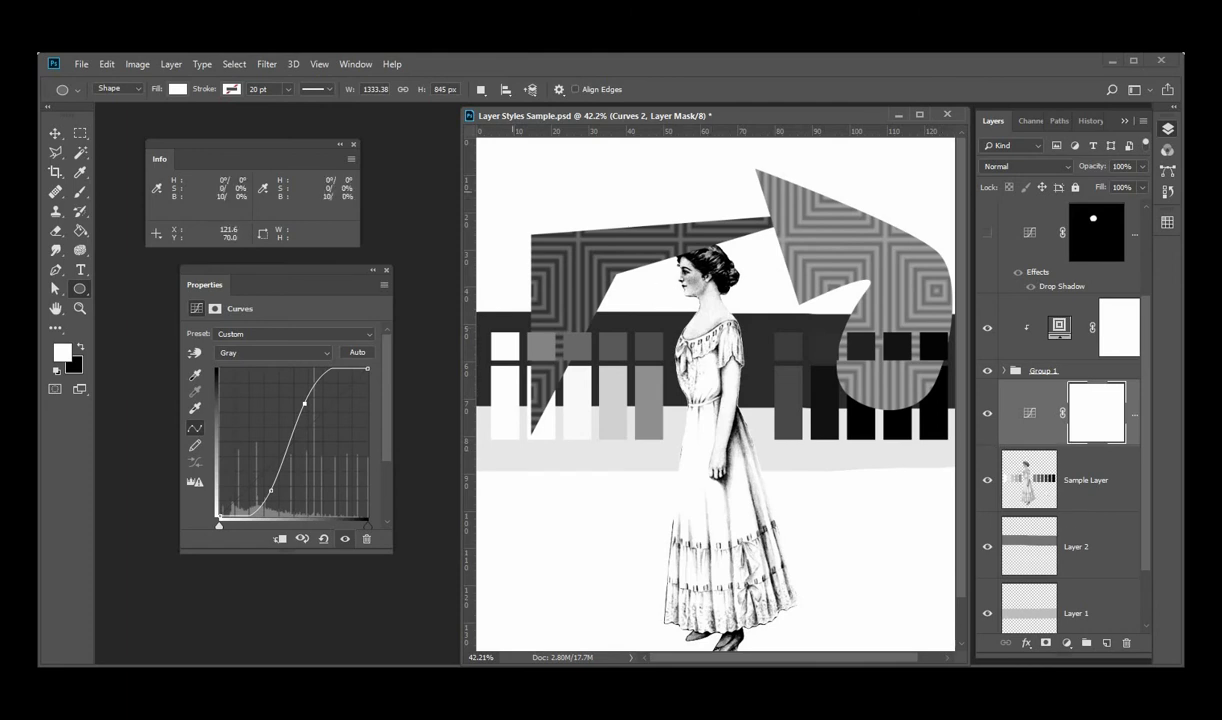
Clip the Curves adjustment to Sample Layer and compare the artwork with the adjustment hidden and shown
click(169, 66)
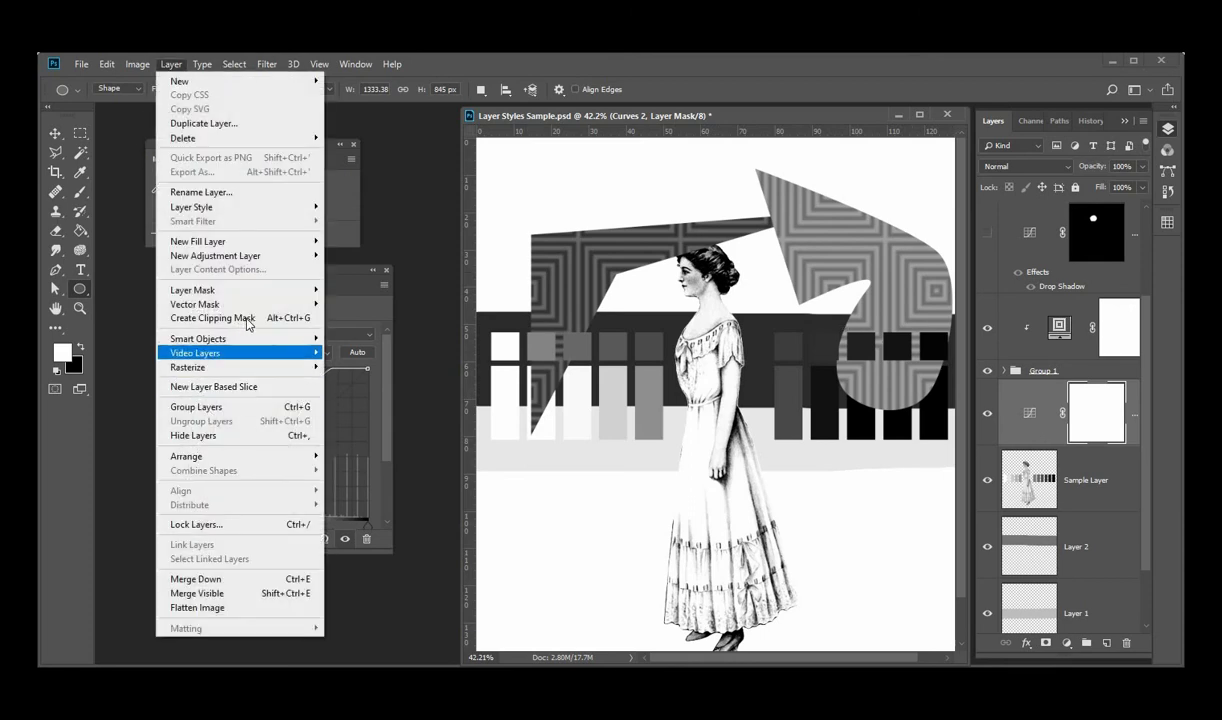
click(250, 318)
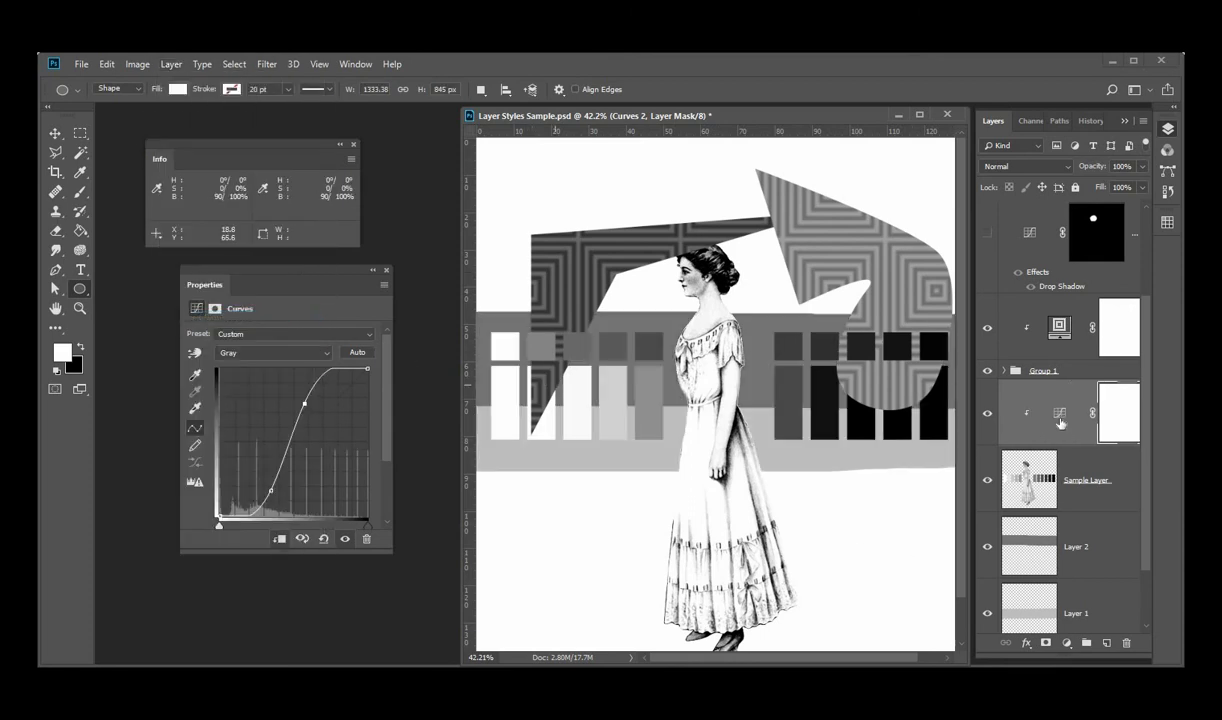
click(988, 418)
click(988, 418)
click(988, 418)
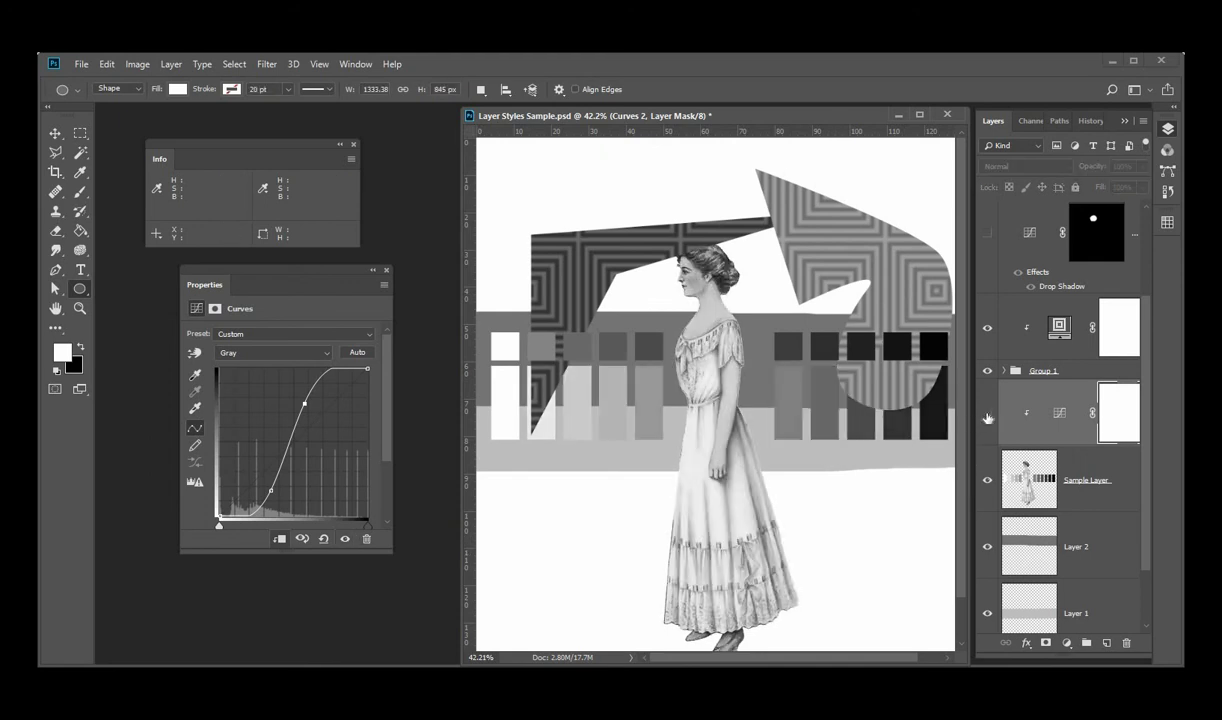
click(988, 418)
click(988, 418)
click(988, 417)
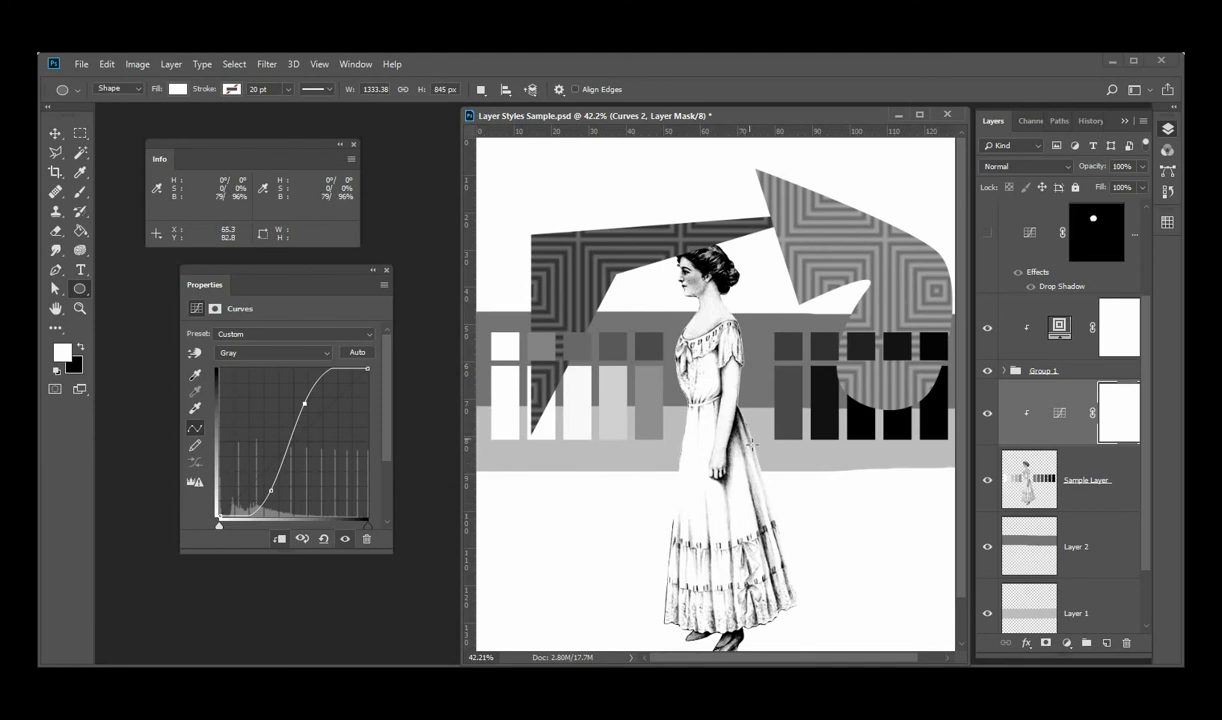
Add a new layer above the clipped Curves adjustment and paint three wavy grey stripes across the dress with a size 60 brush
click(1106, 647)
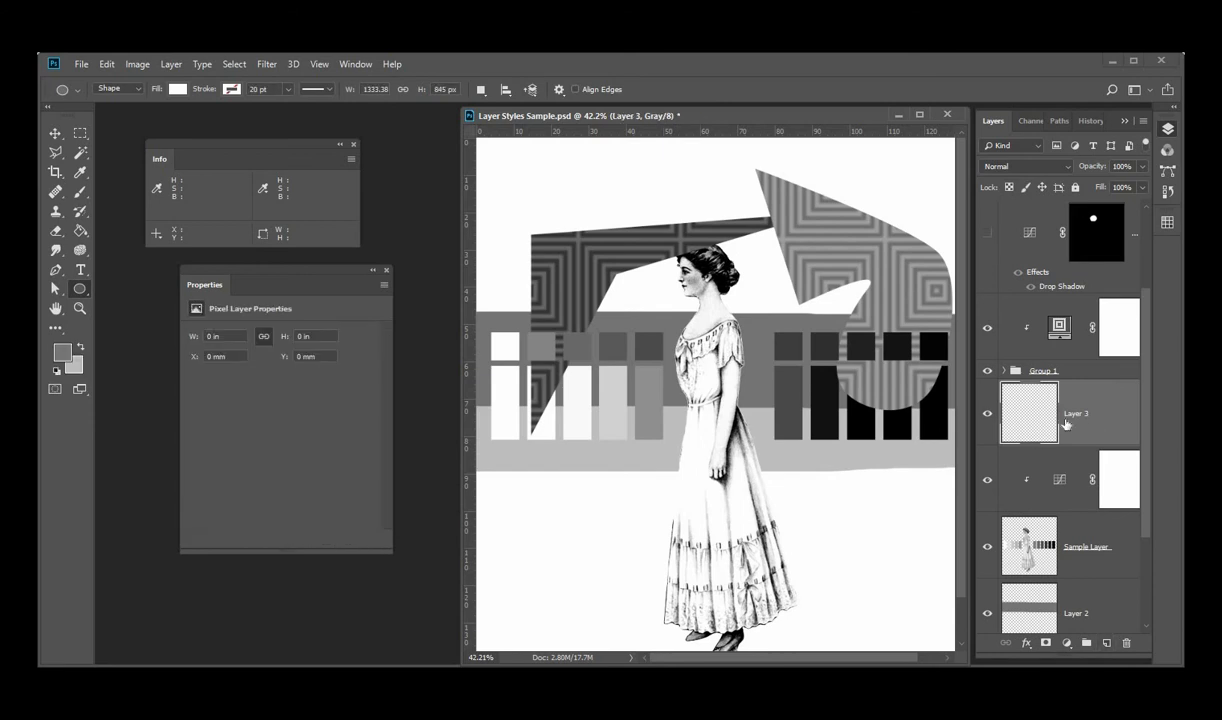
click(80, 191)
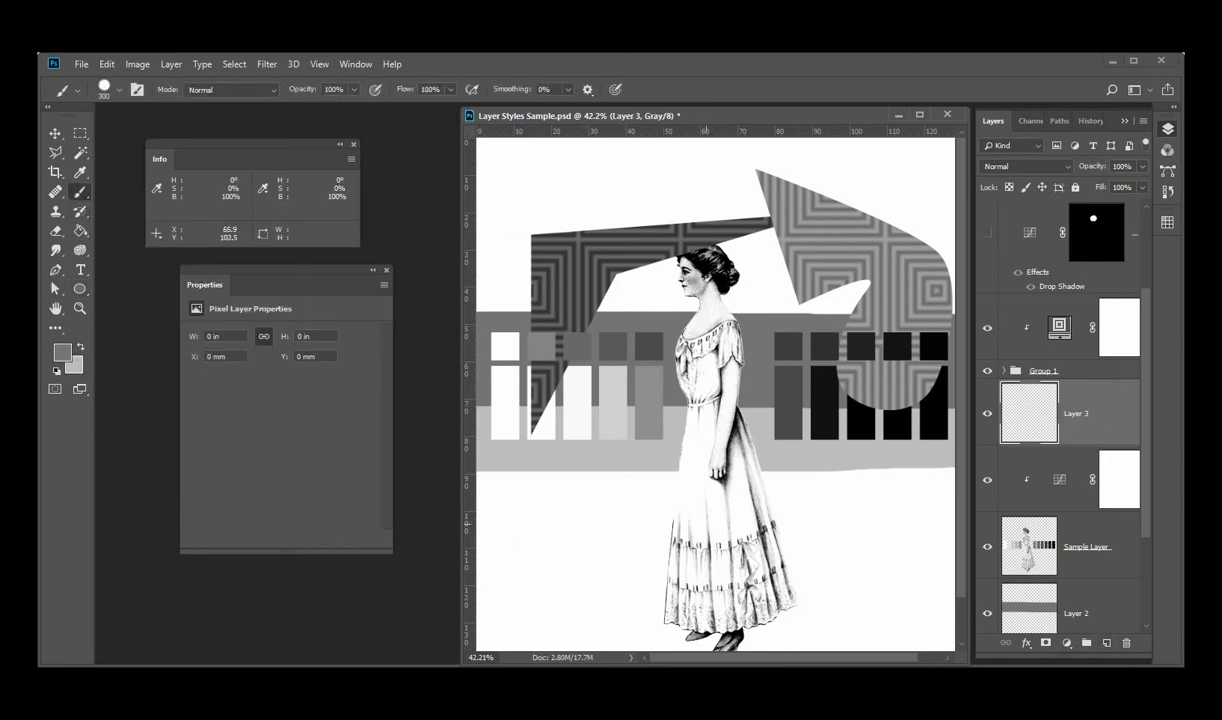
key(bracketleft)
key(bracketleft)
key(bracketleft)
key(bracketleft)
key(bracketleft)
key(bracketleft)
key(bracketleft)
drag(648, 480, 765, 503)
mouse_move(648, 538)
mouse_down()
mouse_move(745, 528)
mouse_move(800, 545)
mouse_up()
drag(640, 578, 805, 580)
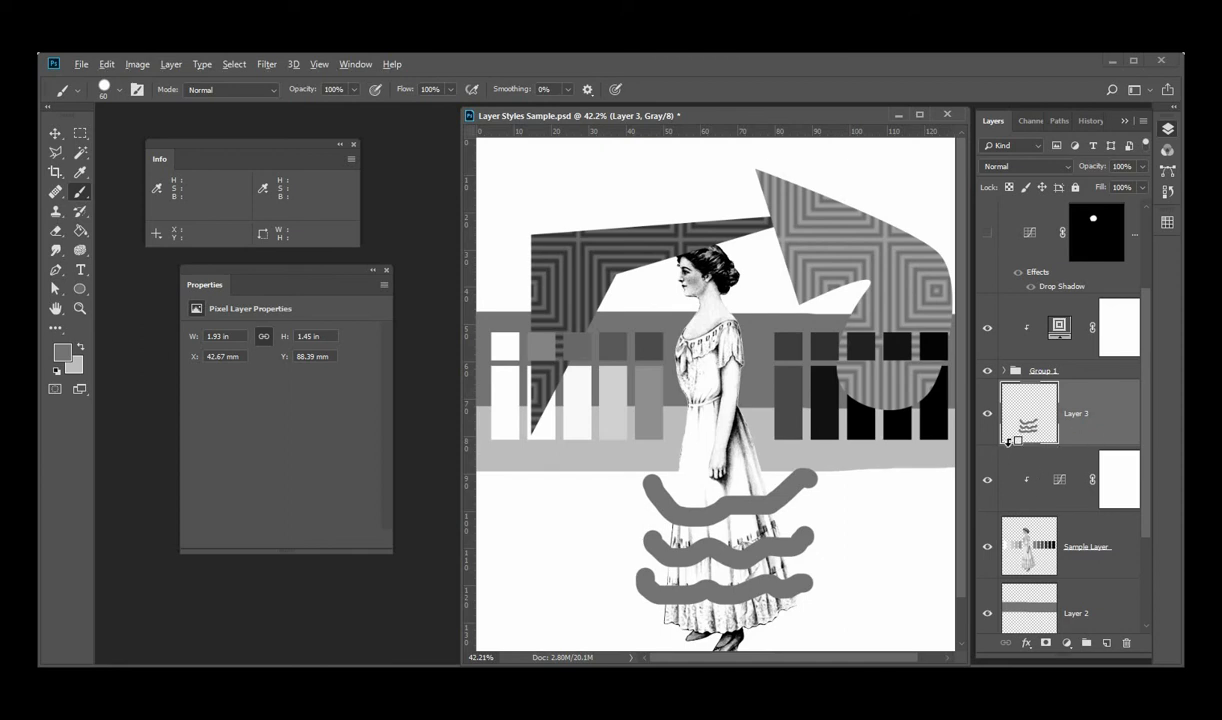
Clip the painted stripes layer to Sample Layer and, after trying Overlay, blend it with Multiply at 57% opacity
alt+click(1009, 440)
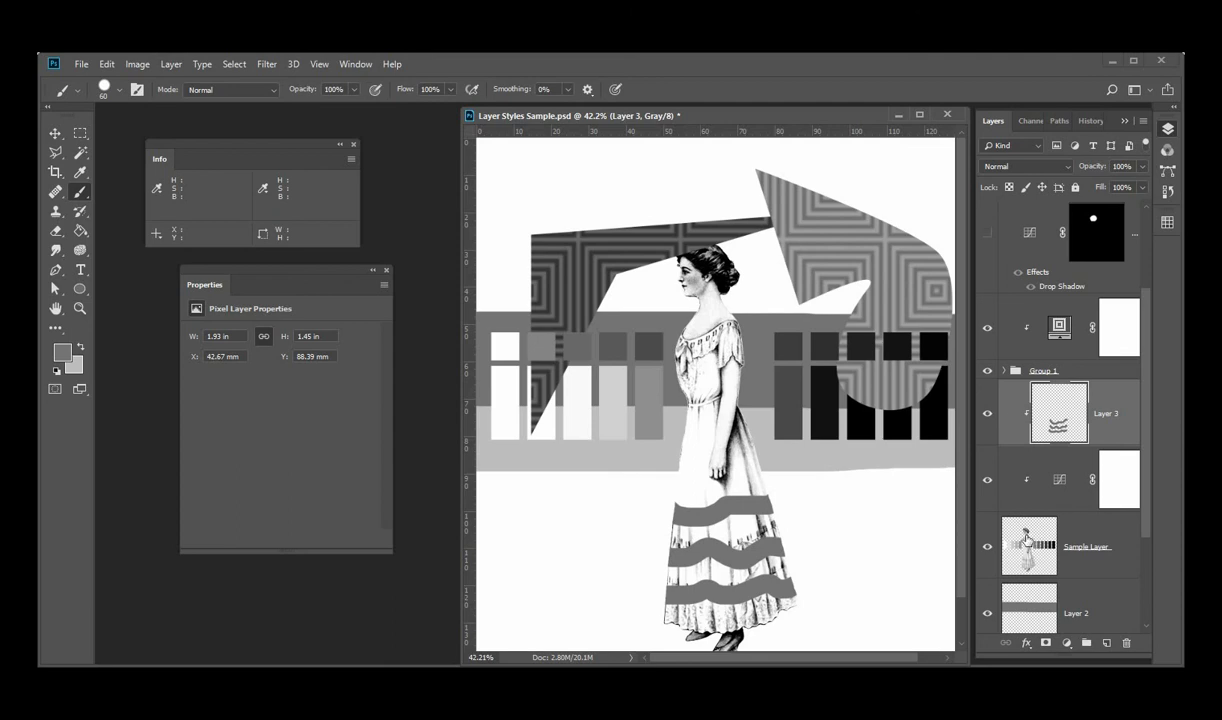
click(1066, 168)
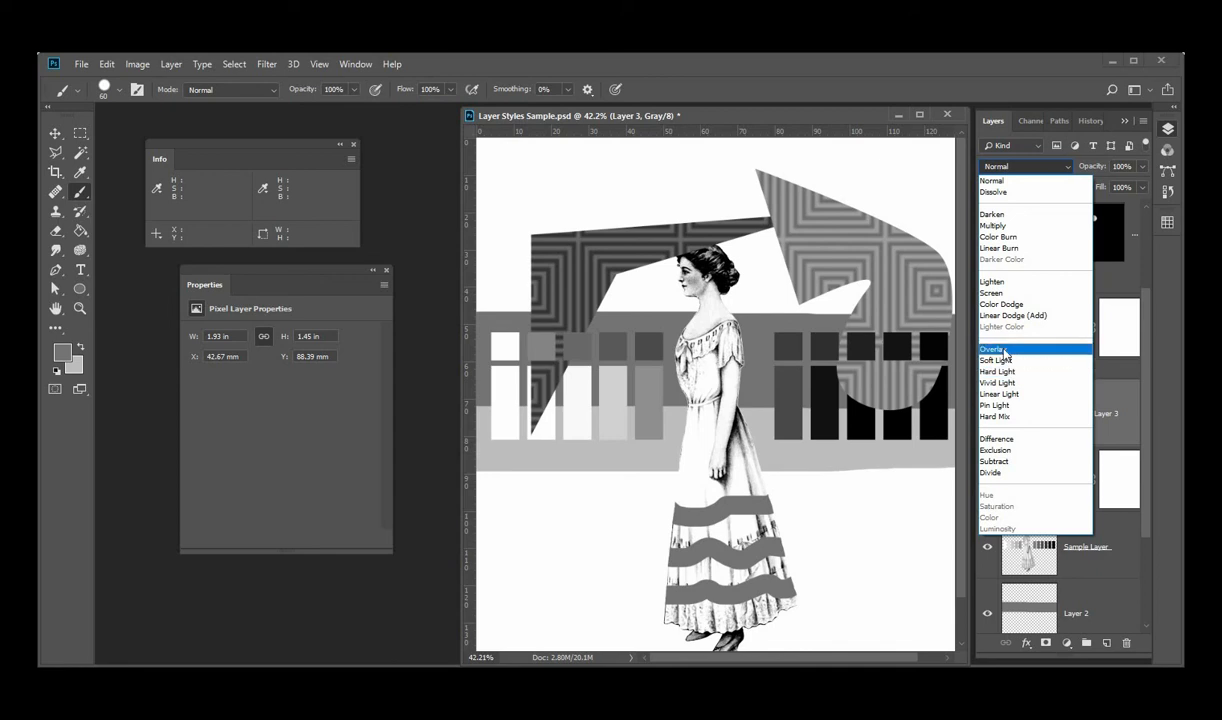
click(995, 350)
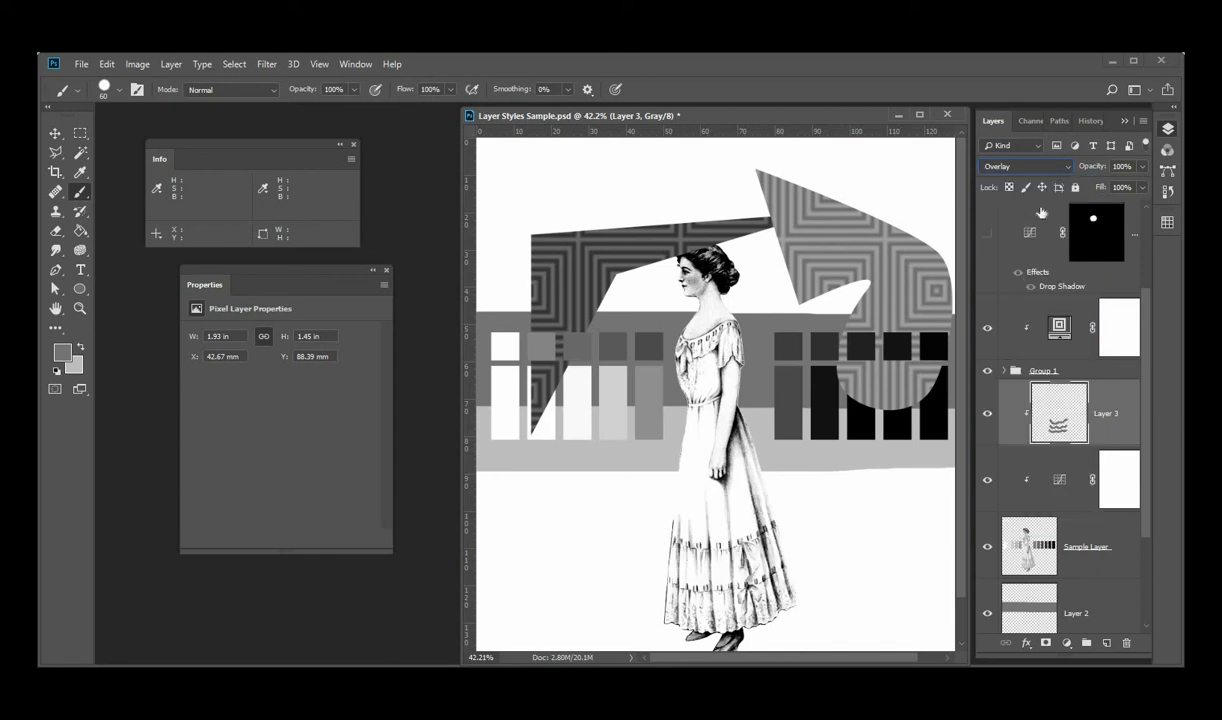
click(1069, 168)
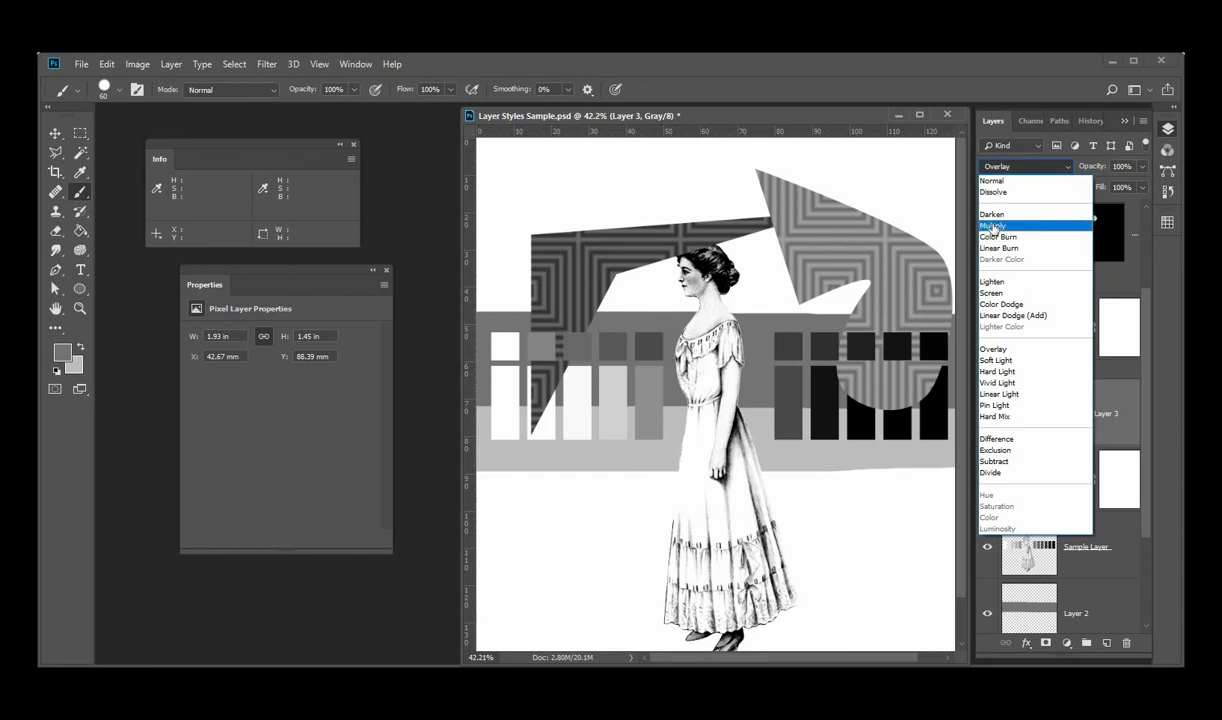
click(992, 228)
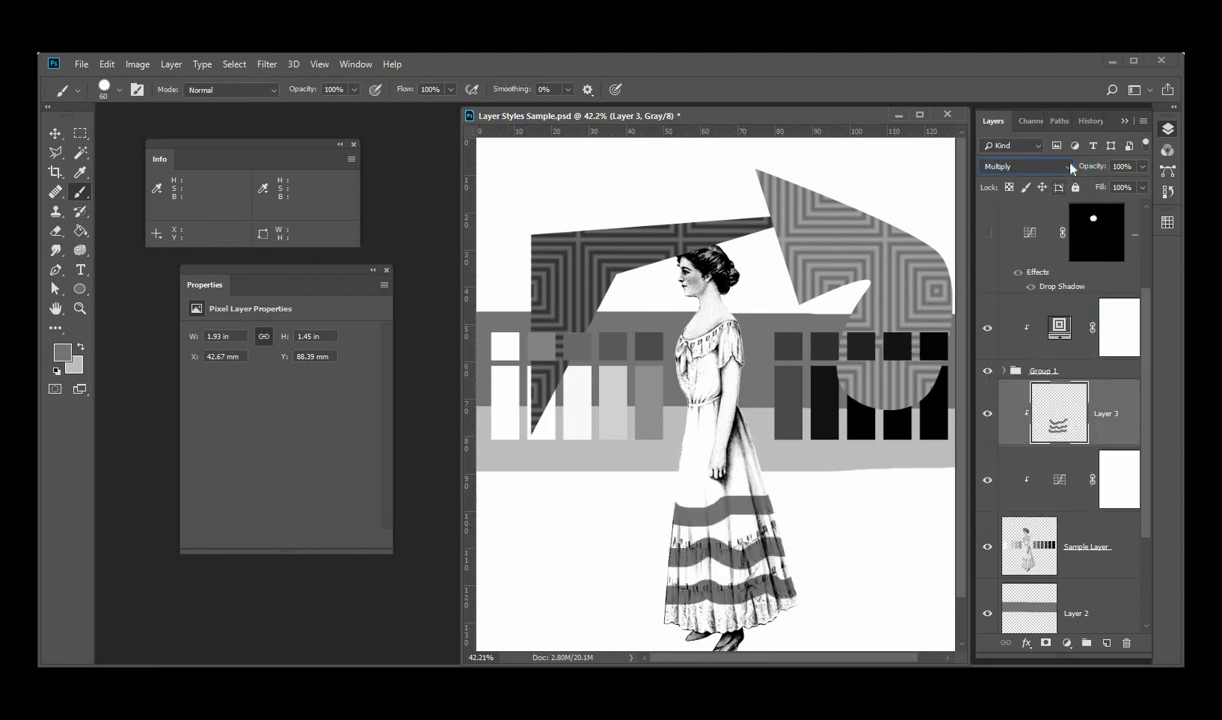
click(1142, 167)
drag(1117, 188, 1111, 186)
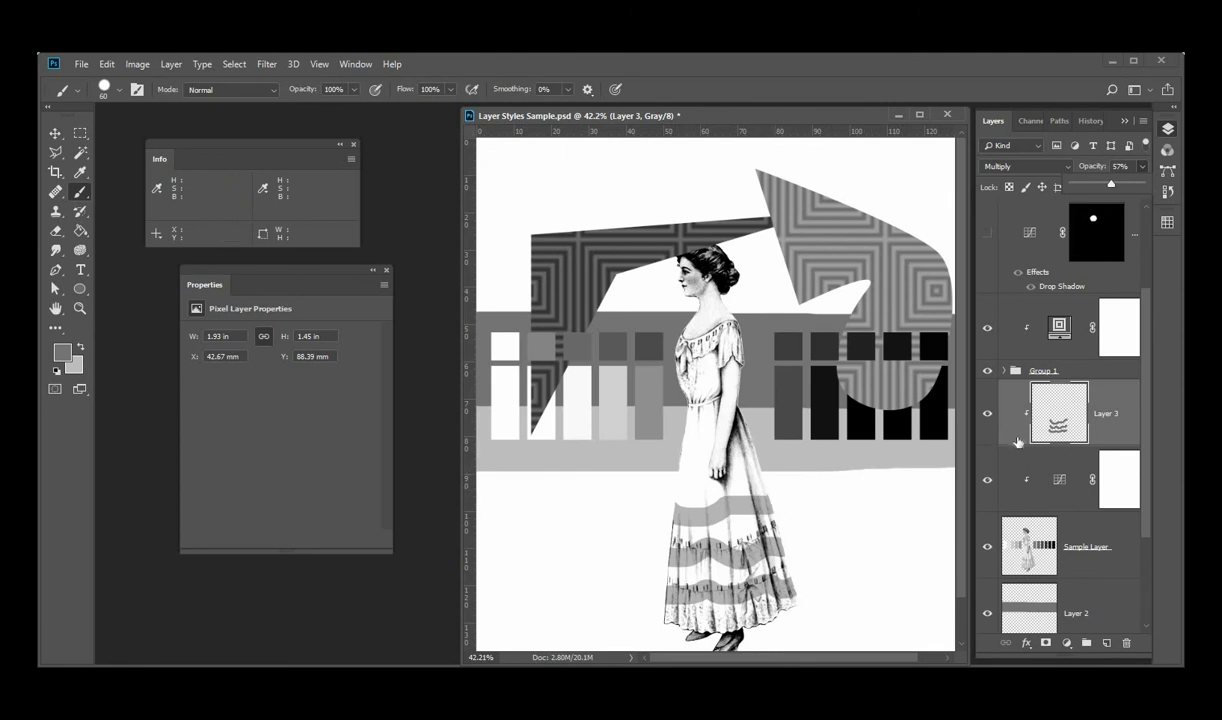
Release the clipping mask on the stripes layer to compare the artwork, and clip the layer to Sample Layer again
click(172, 66)
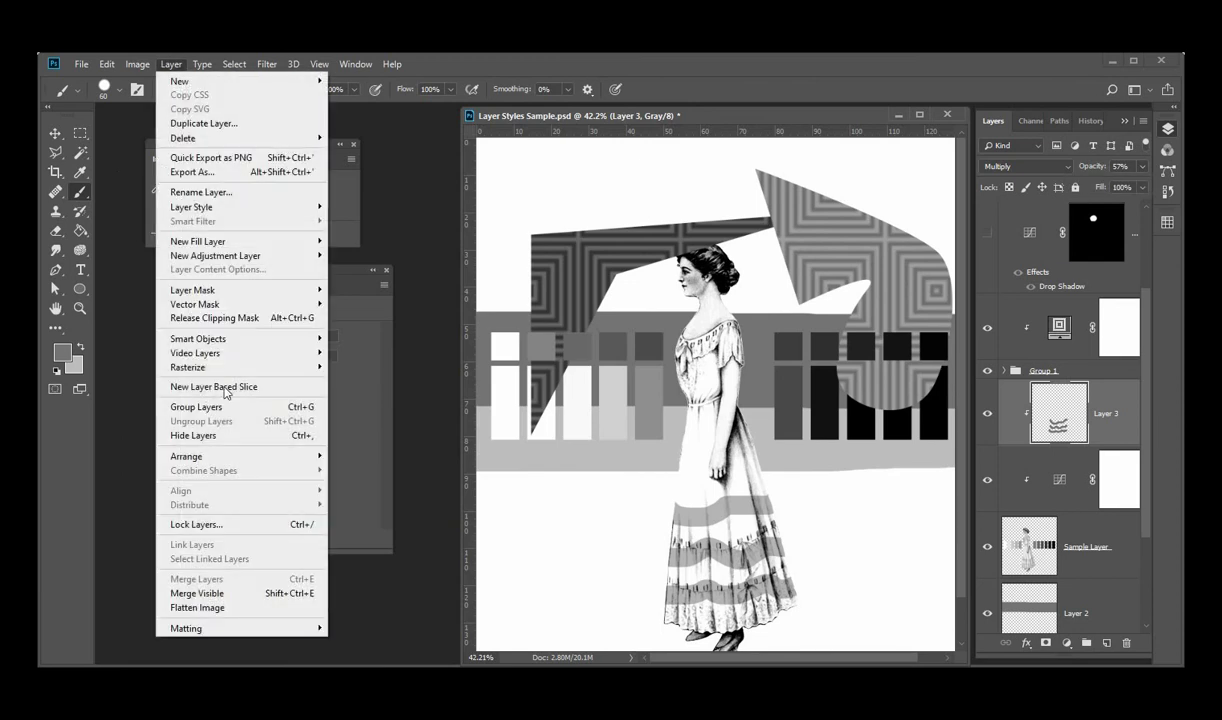
click(252, 320)
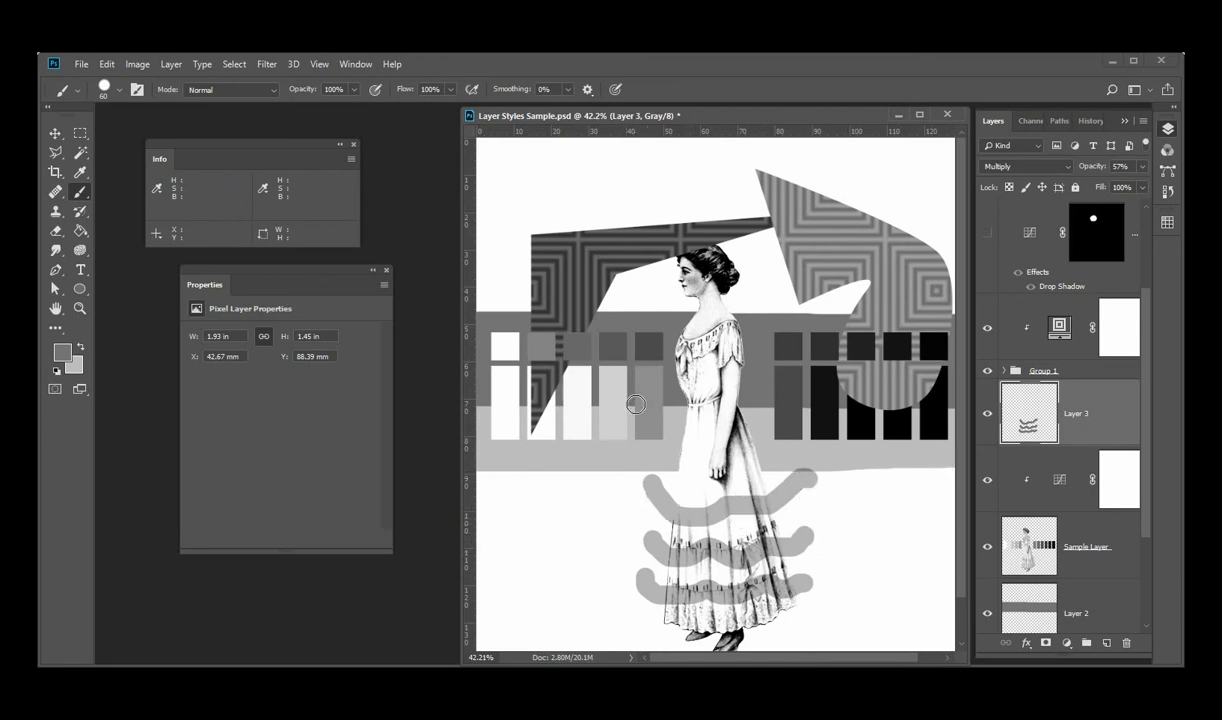
alt+click(1007, 441)
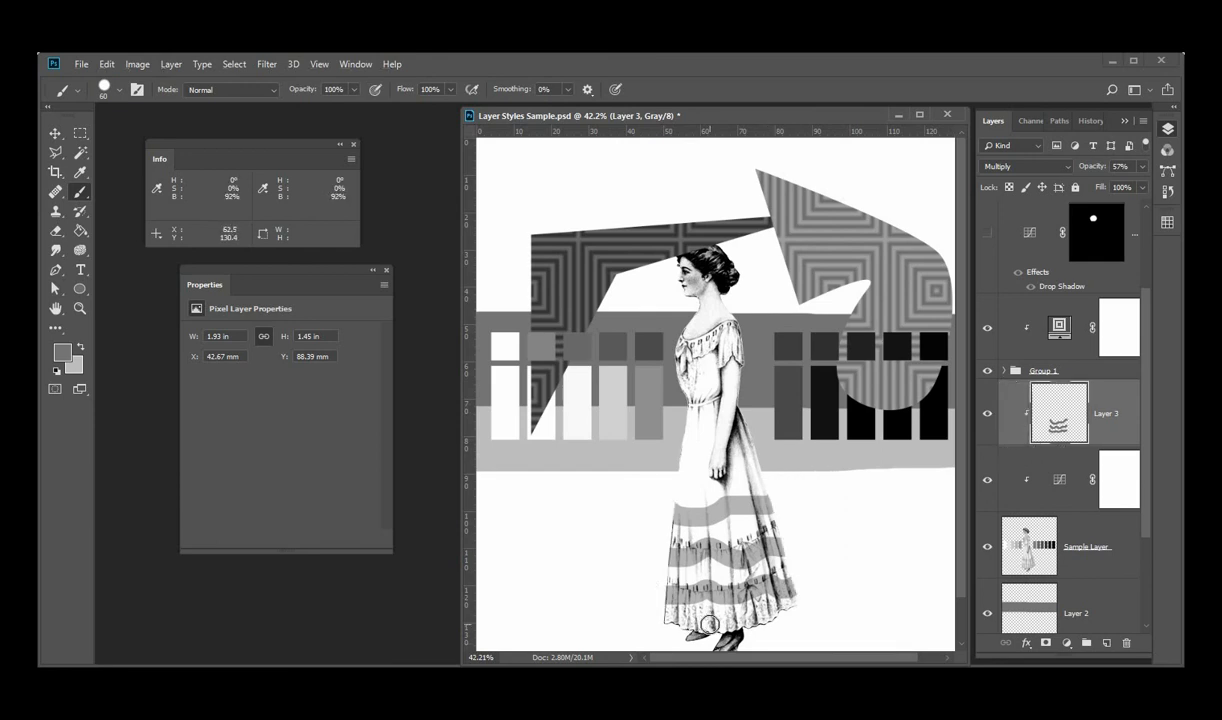